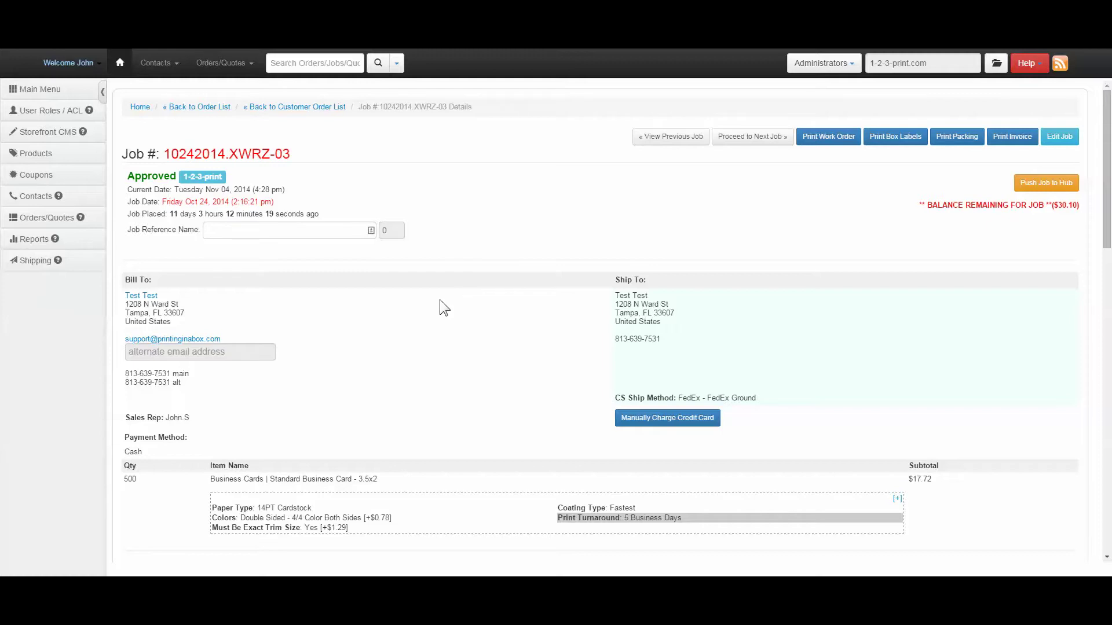
# - Scroll down the job details page to the two uploaded business card images
pyautogui.scroll(-6, 439, 300)
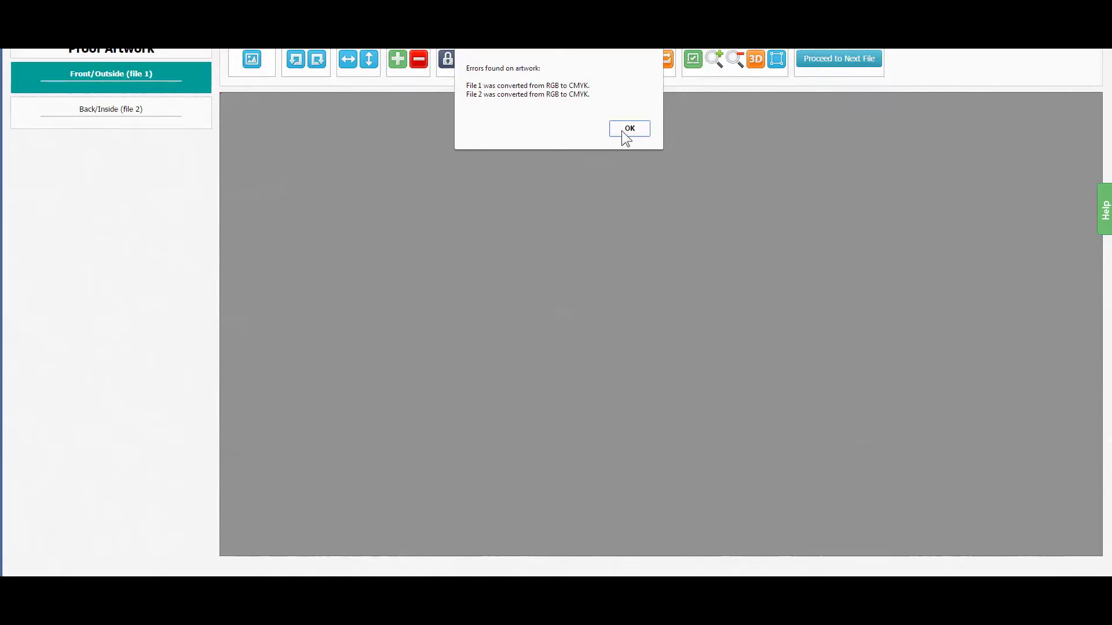
# - Acknowledge the 'Errors found on artwork' notice about the RGB-to-CMYK conversion
pyautogui.click(623, 136)
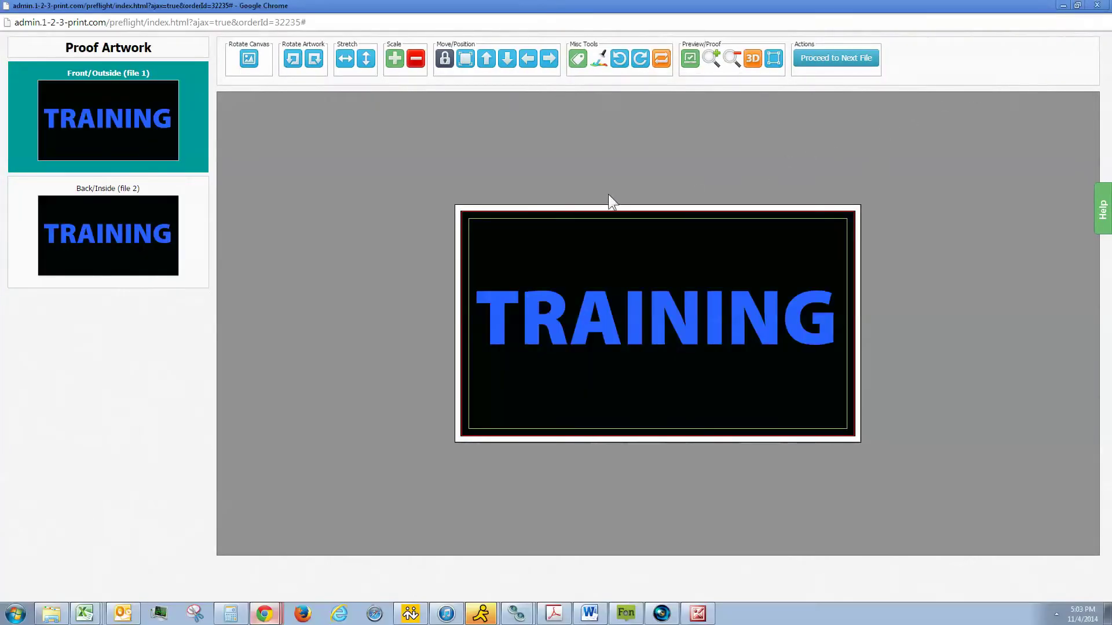
# - Rotate the canvas and front artwork to portrait, declining the horizontal fit-to-canvas stretch
pyautogui.click(249, 59)
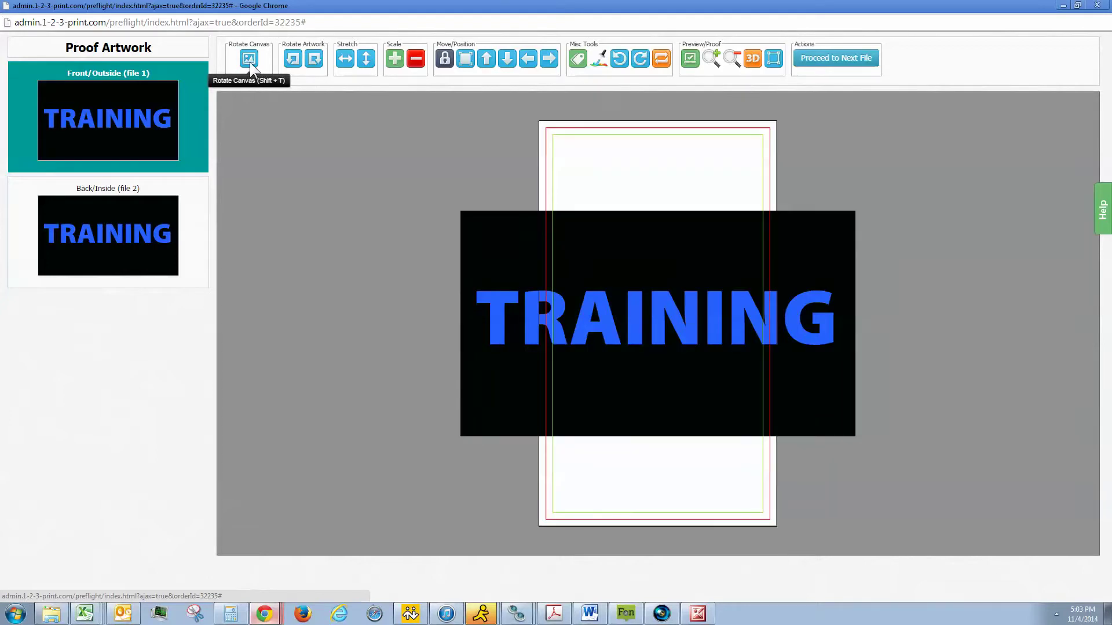
pyautogui.click(292, 61)
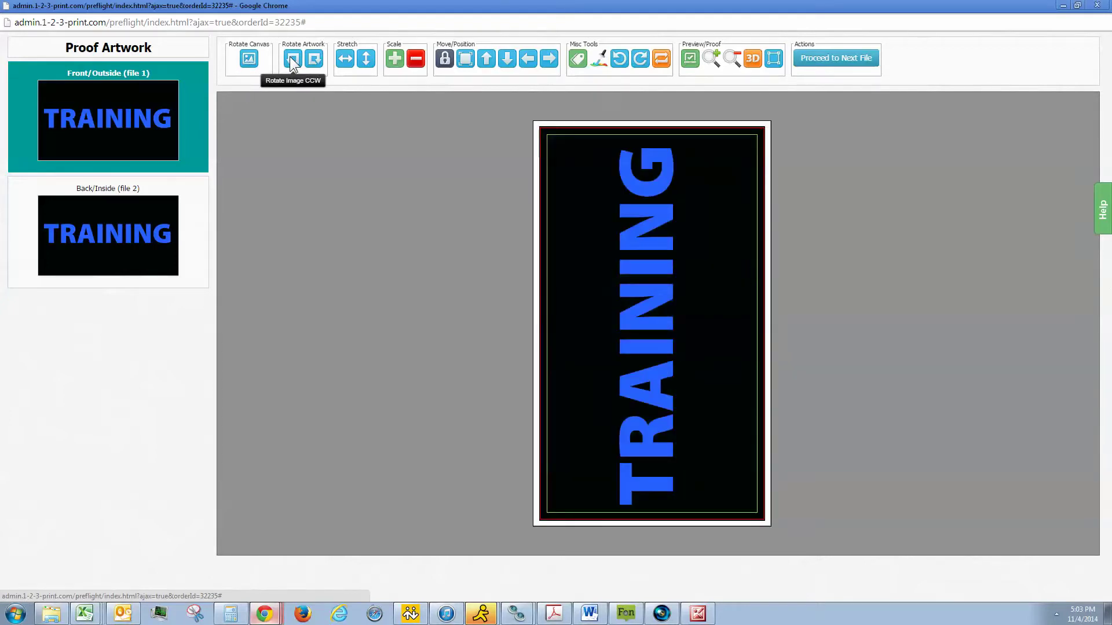
pyautogui.click(344, 61)
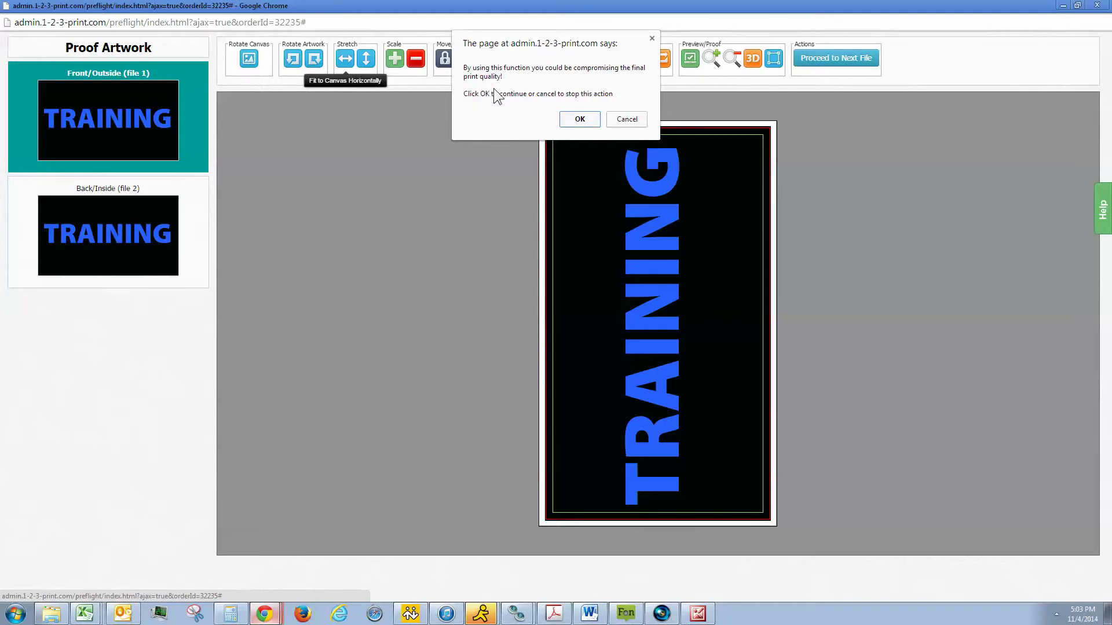
pyautogui.click(624, 121)
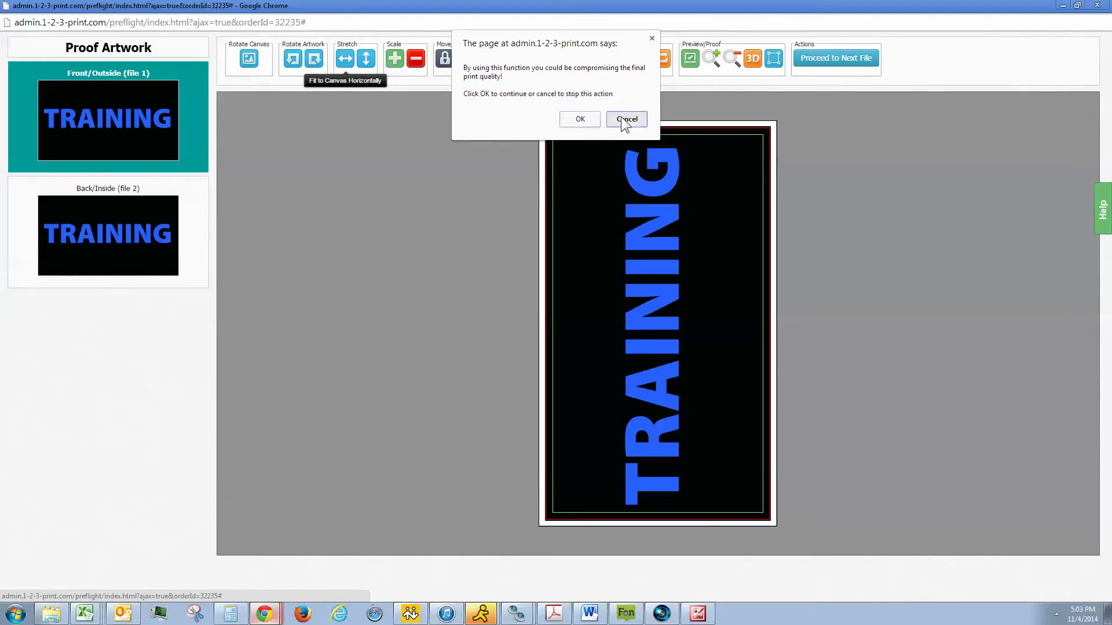
pyautogui.click(412, 58)
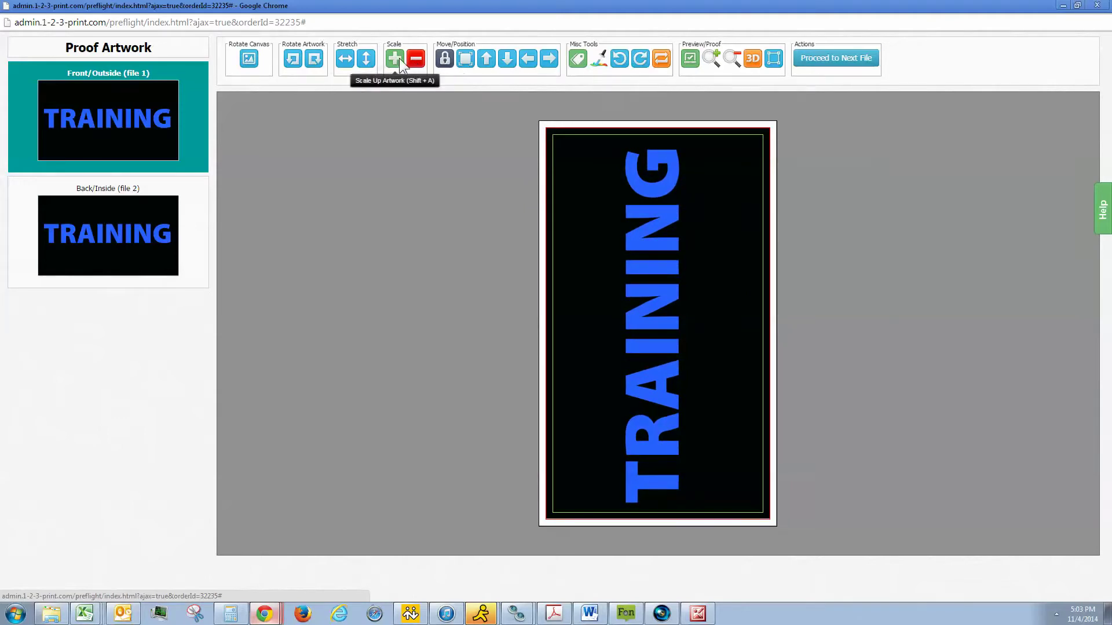
# - Scale up the front artwork step by step until its black background passes the bleed line
pyautogui.click(398, 58)
pyautogui.click(397, 58)
pyautogui.click(396, 58)
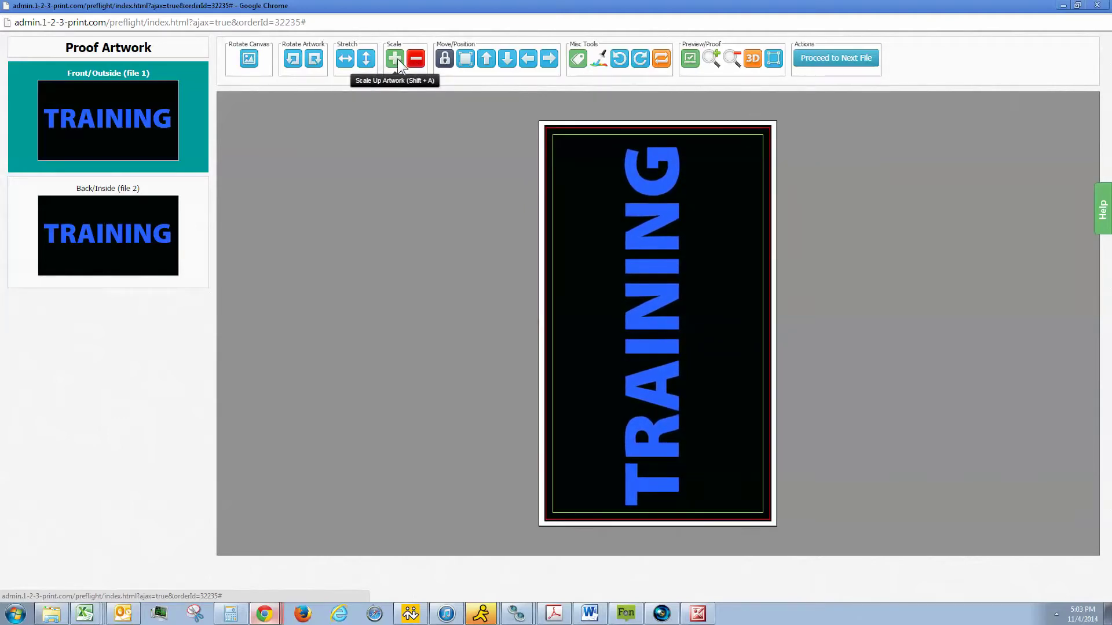
pyautogui.click(396, 58)
pyautogui.click(396, 58)
pyautogui.click(396, 59)
pyautogui.click(396, 59)
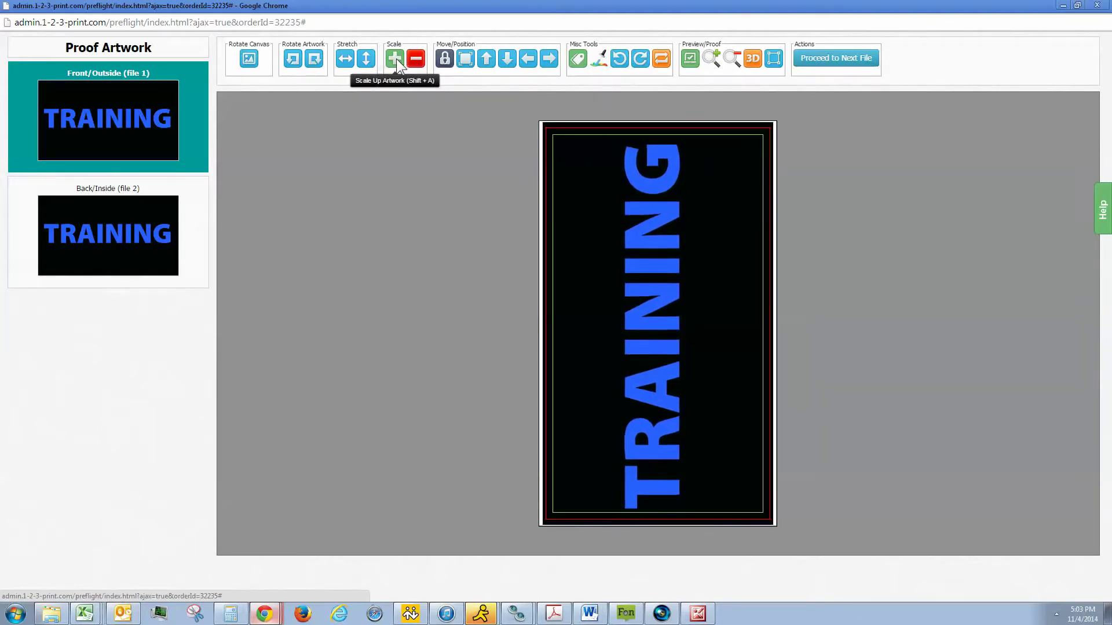
pyautogui.click(397, 59)
pyautogui.click(396, 59)
pyautogui.click(394, 59)
pyautogui.click(394, 59)
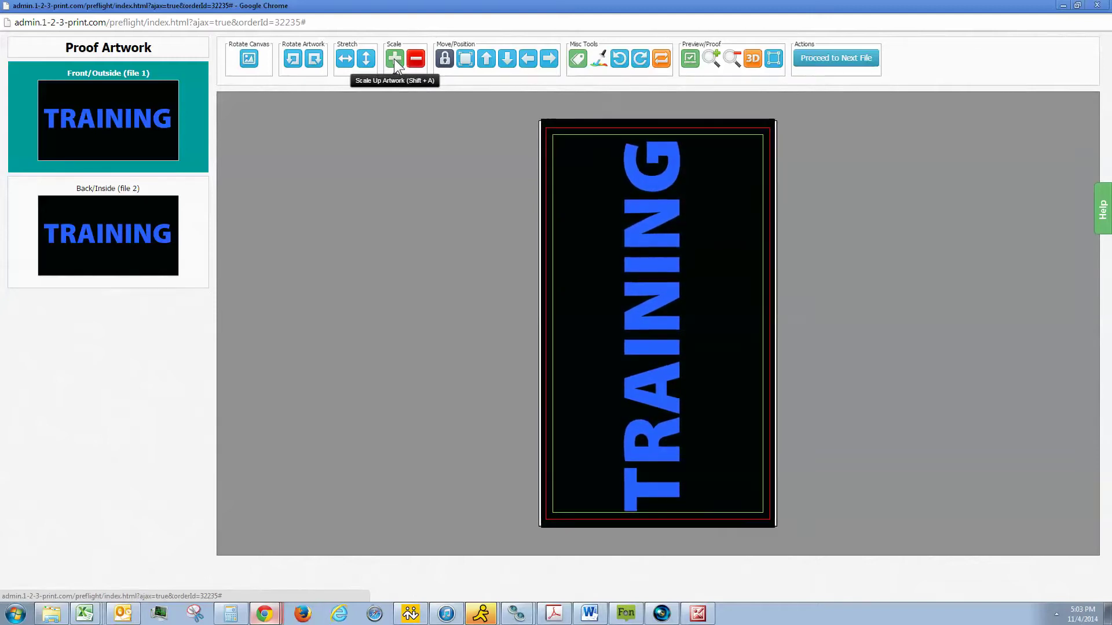
pyautogui.click(394, 59)
pyautogui.click(394, 59)
pyautogui.click(394, 59)
pyautogui.click(393, 59)
pyautogui.click(393, 58)
pyautogui.click(393, 58)
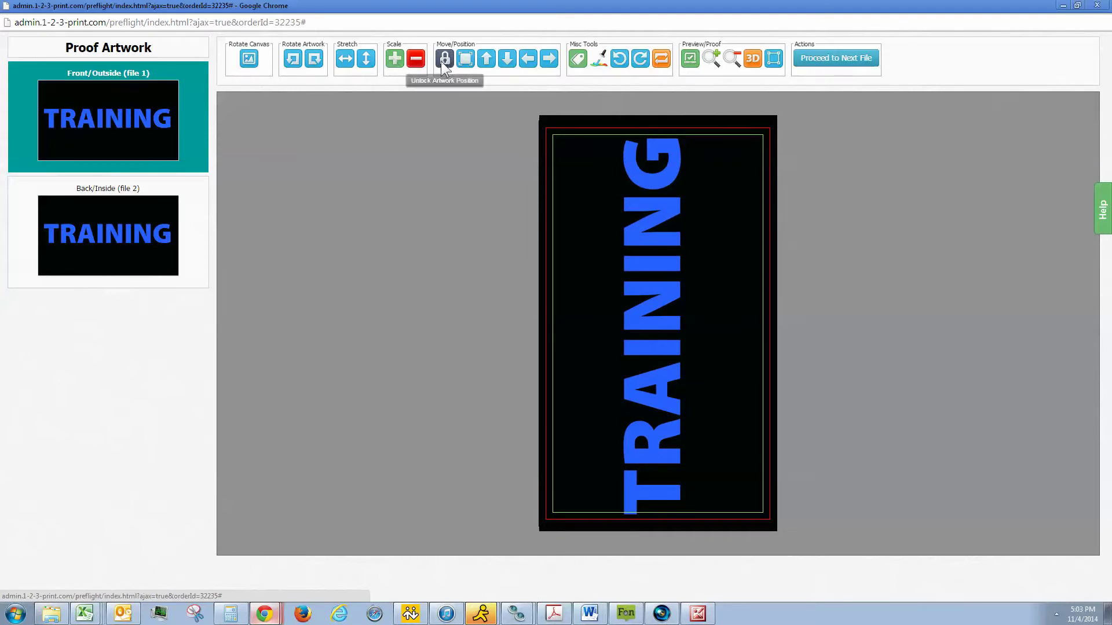
# - Drag and nudge the front artwork until it sits centered with black covering the bleed
pyautogui.moveTo(569, 145)
pyautogui.mouseDown()
pyautogui.moveTo(561, 199)
pyautogui.moveTo(537, 149)
pyautogui.moveTo(429, 150)
pyautogui.moveTo(582, 153)
pyautogui.mouseUp()
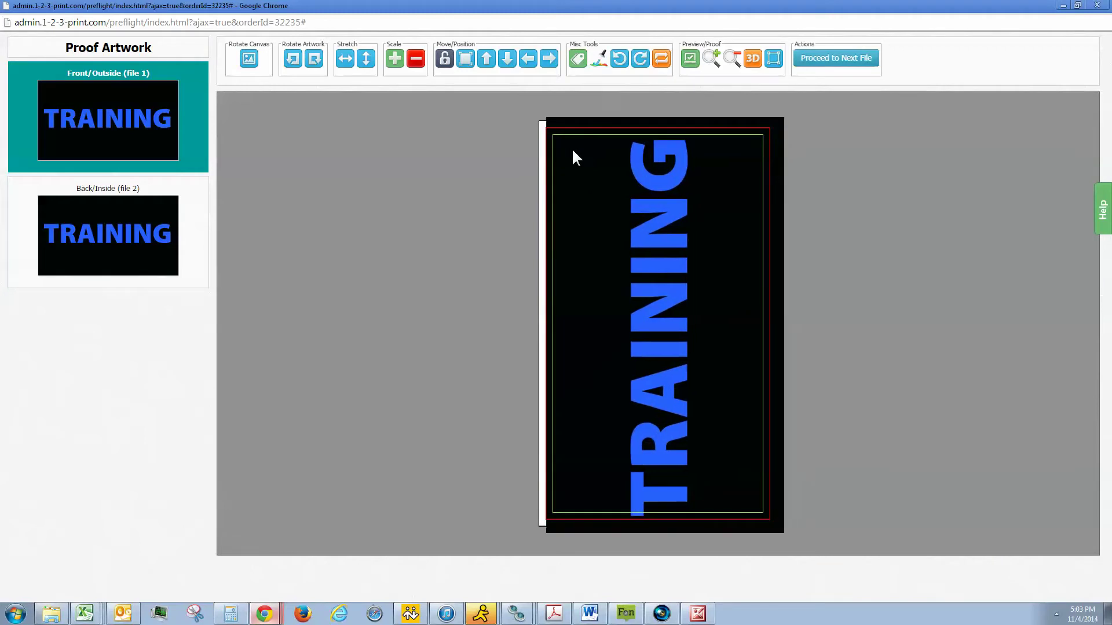
pyautogui.click(484, 57)
pyautogui.click(503, 58)
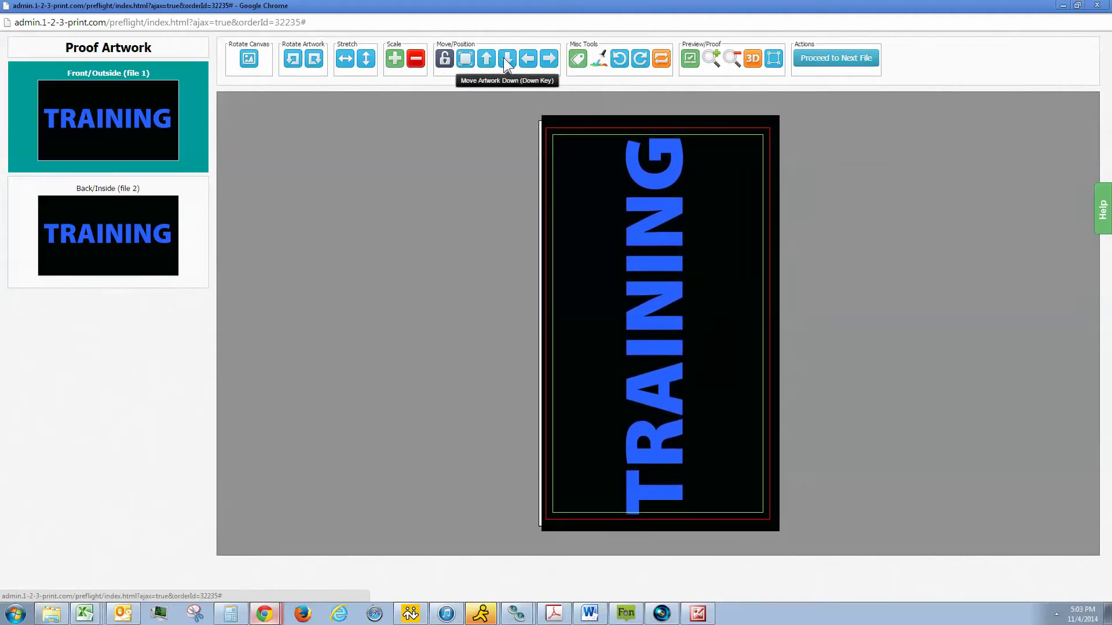
pyautogui.click(502, 58)
pyautogui.click(499, 60)
pyautogui.press('Down')
pyautogui.press('Down')
pyautogui.press('Down')
pyautogui.press('Down')
pyautogui.press('Down')
pyautogui.press('Down')
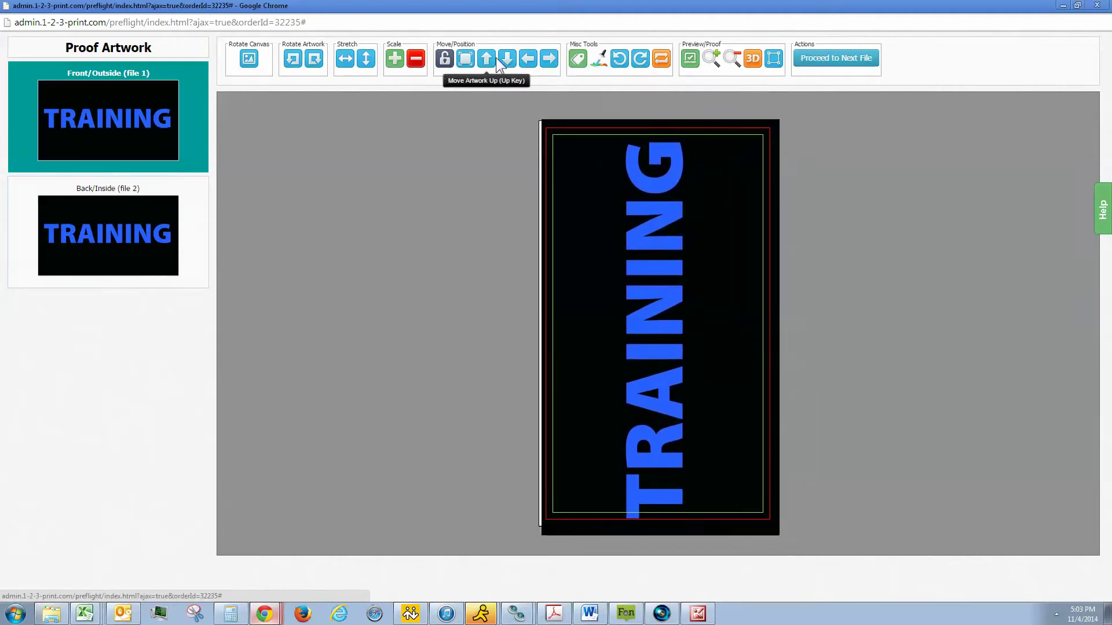
pyautogui.press('Left')
pyautogui.press('Left')
pyautogui.press('Left')
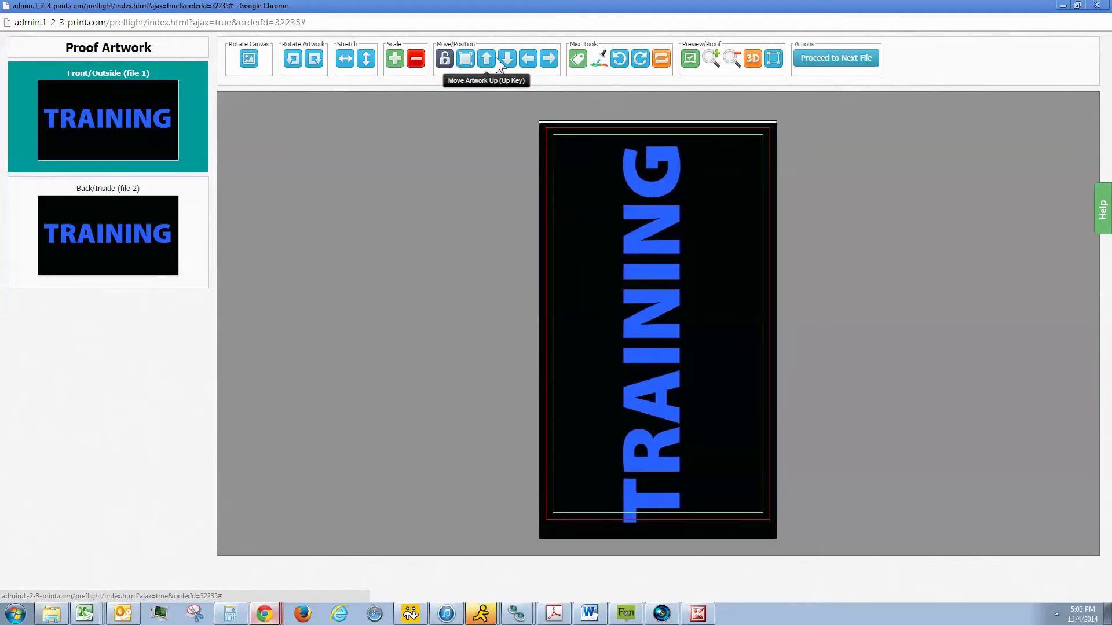
pyautogui.press('Right')
pyautogui.press('Up')
pyautogui.press('Up')
pyautogui.press('Up')
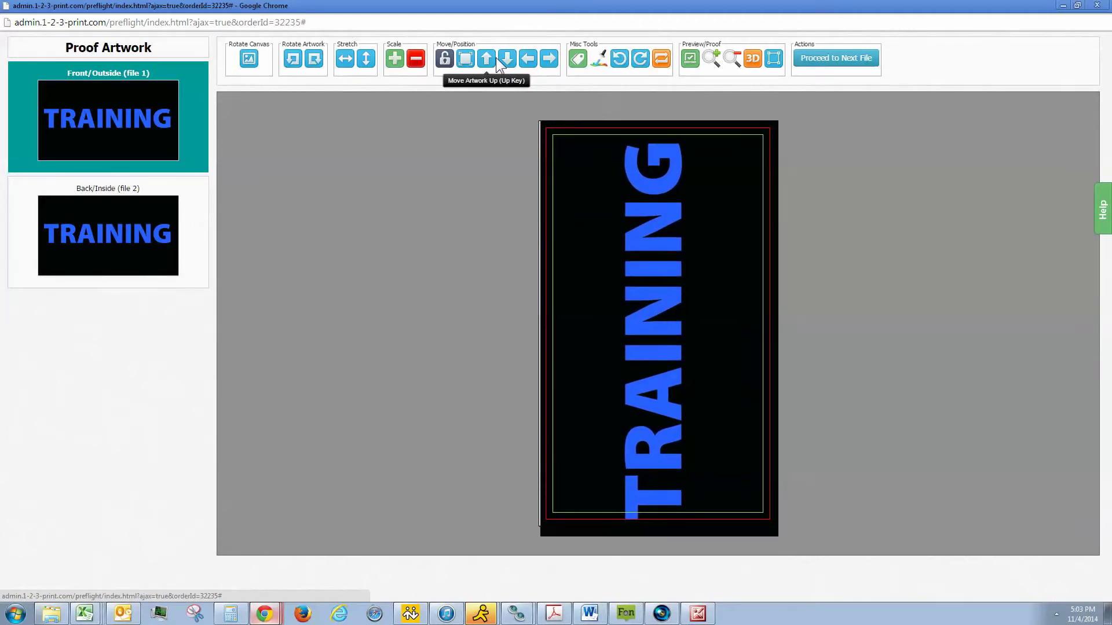
# - Add a 'printed by 1-2-3-print.com' text field and move it to the card's bottom right
pyautogui.click(577, 61)
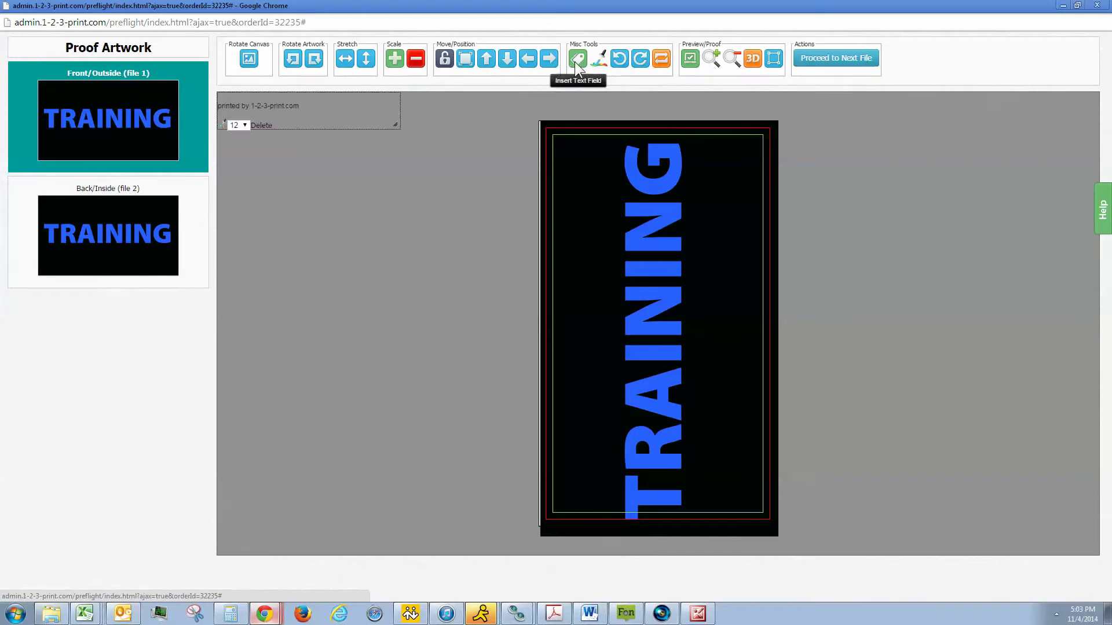
pyautogui.click(271, 107)
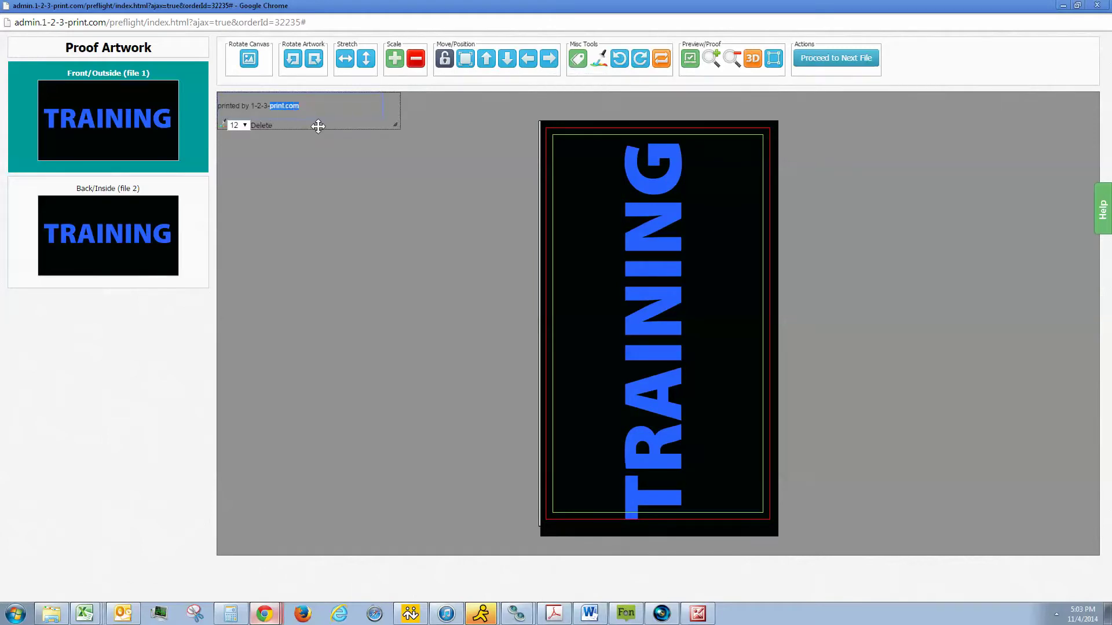
pyautogui.moveTo(330, 127); pyautogui.dragTo(789, 525)
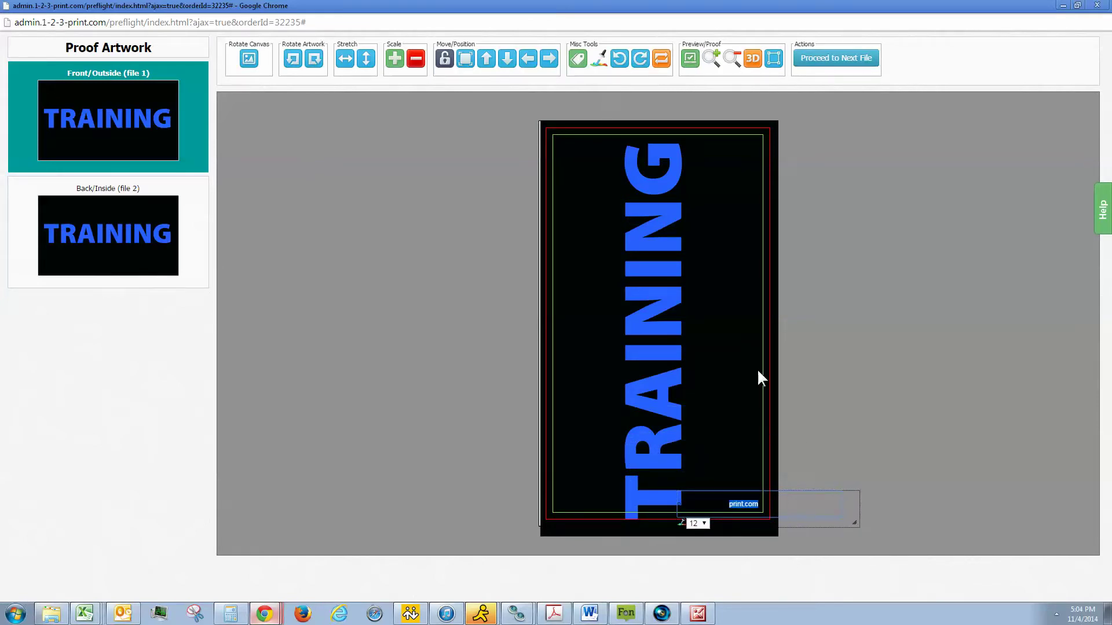
# - Undo the last two changes and reset all edits to the original front artwork
pyautogui.click(620, 59)
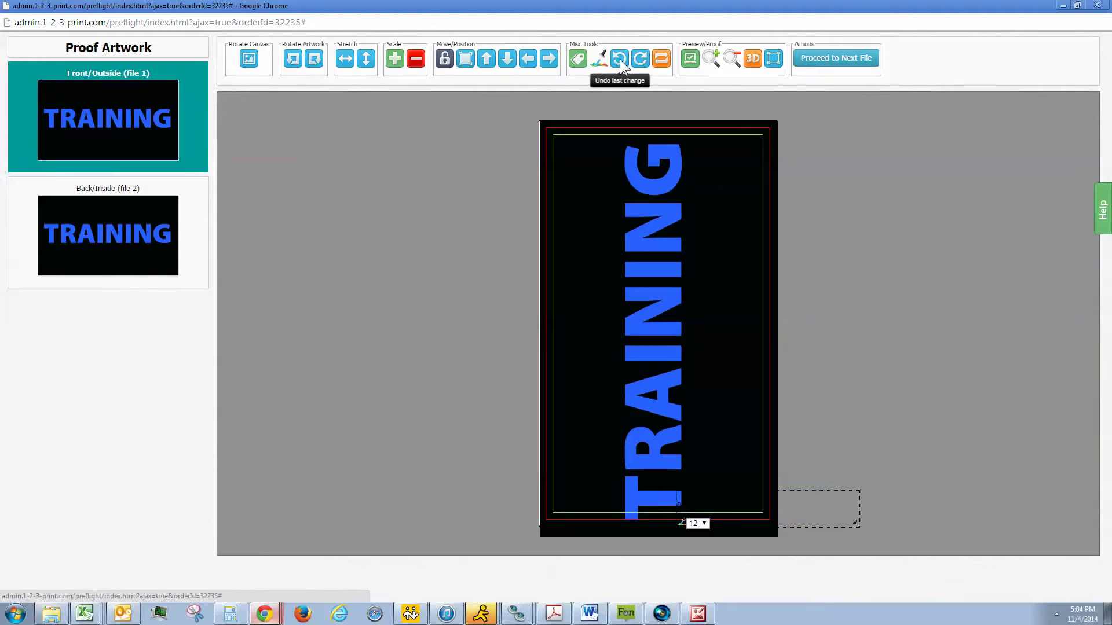
pyautogui.click(620, 60)
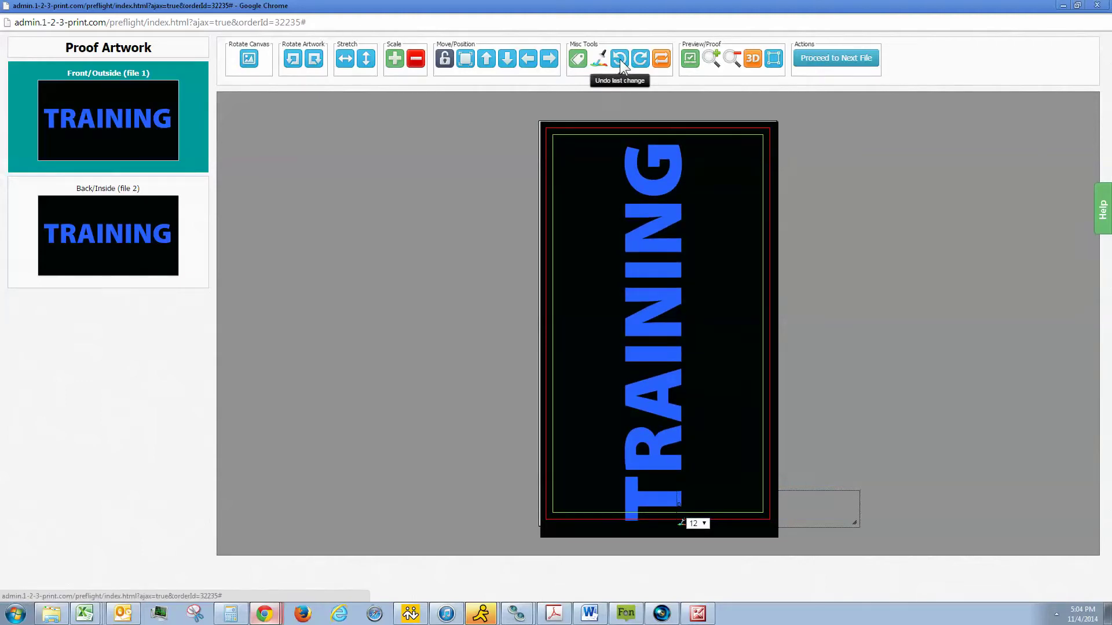
pyautogui.click(660, 59)
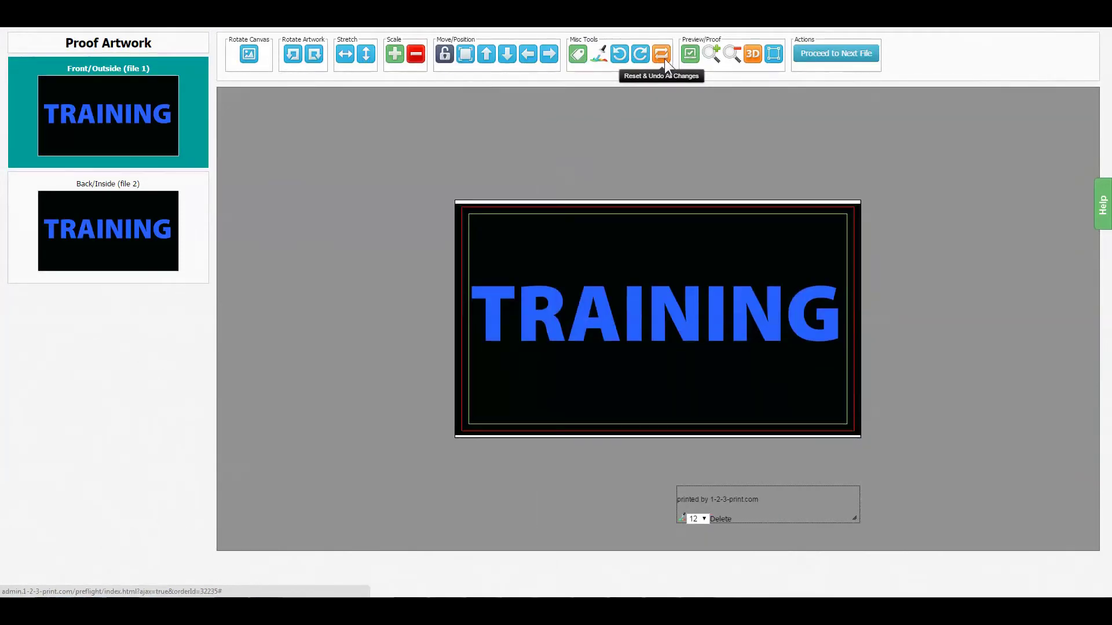
# - Try a magenta border/background colour and reposition the front artwork on the canvas
pyautogui.click(597, 56)
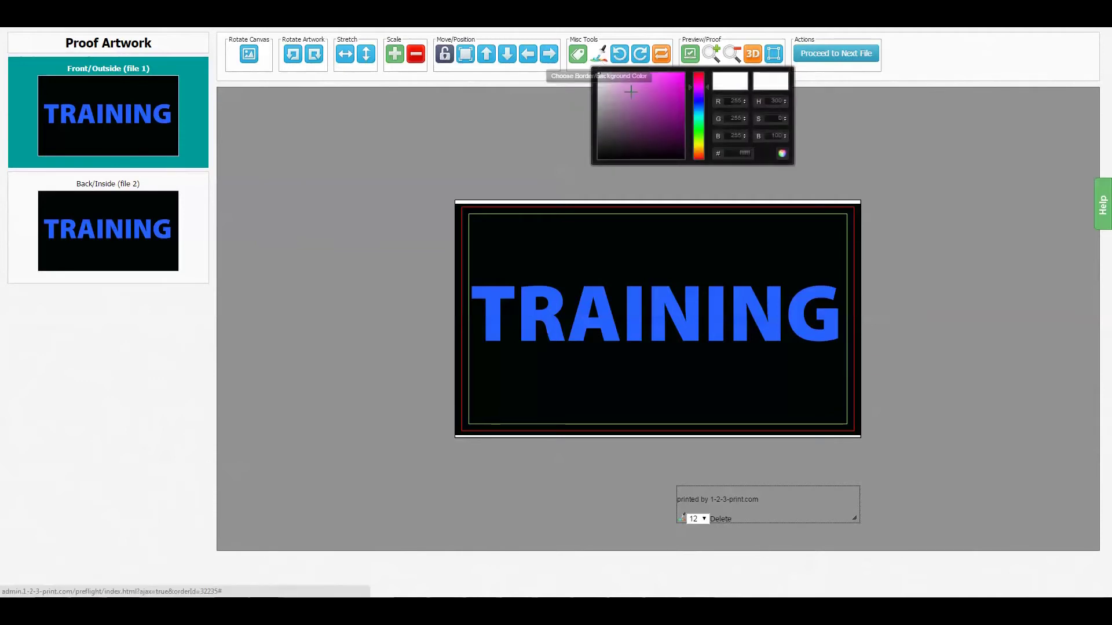
pyautogui.click(645, 85)
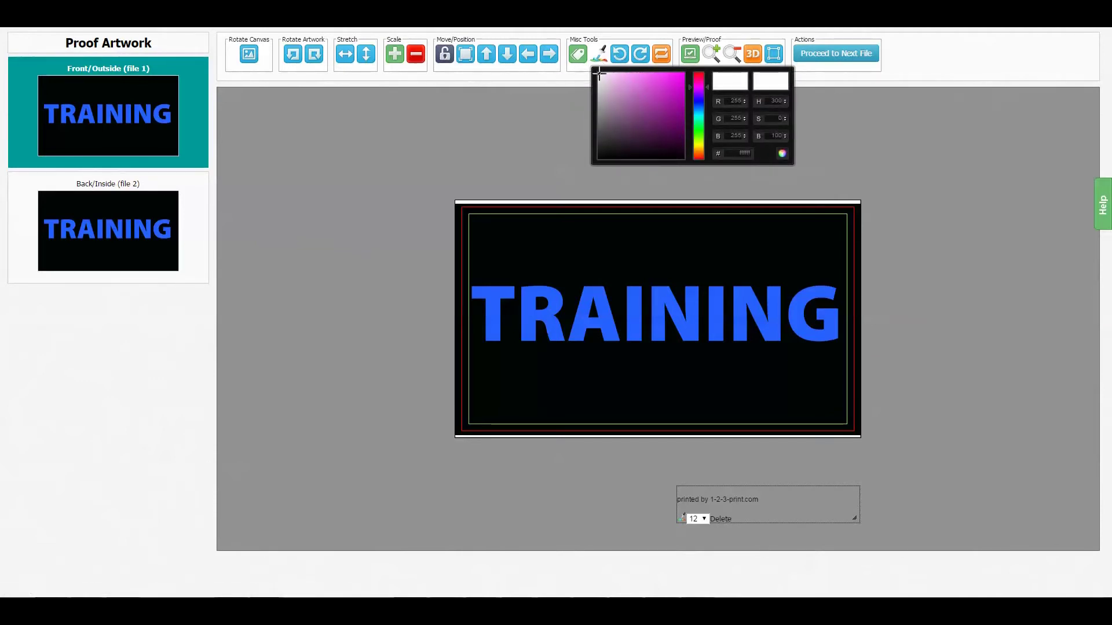
pyautogui.click(664, 83)
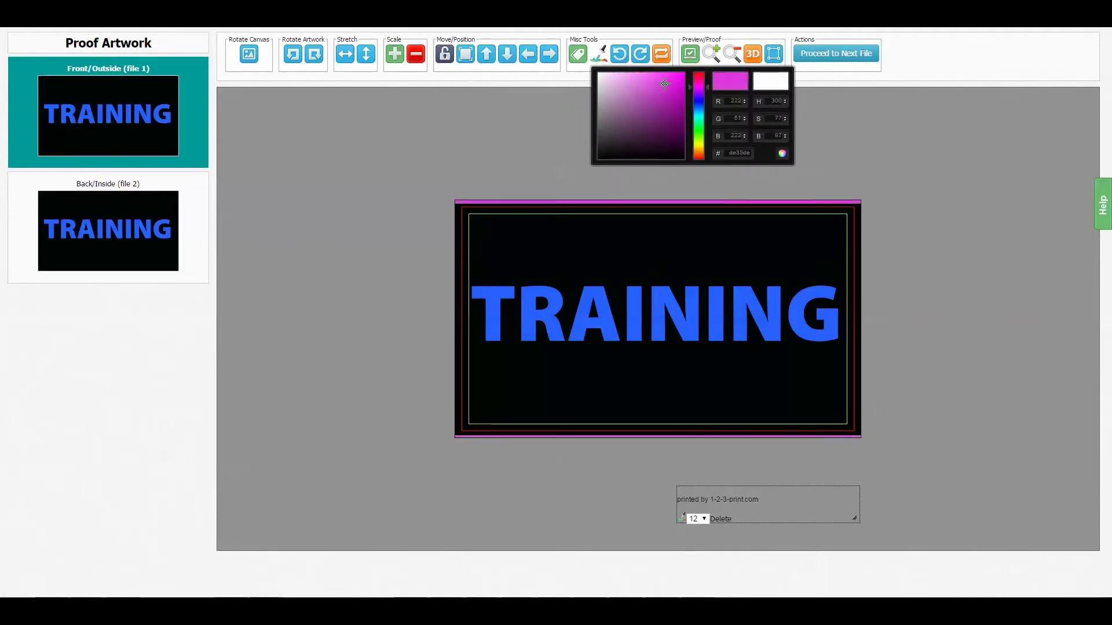
pyautogui.click(707, 201)
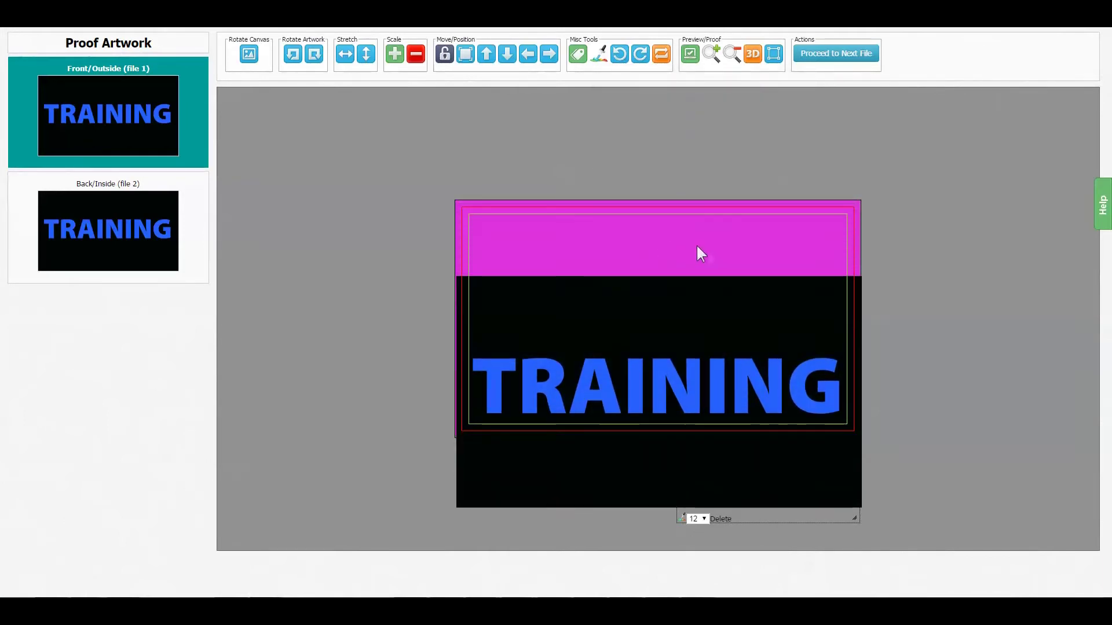
pyautogui.moveTo(689, 307); pyautogui.dragTo(689, 237)
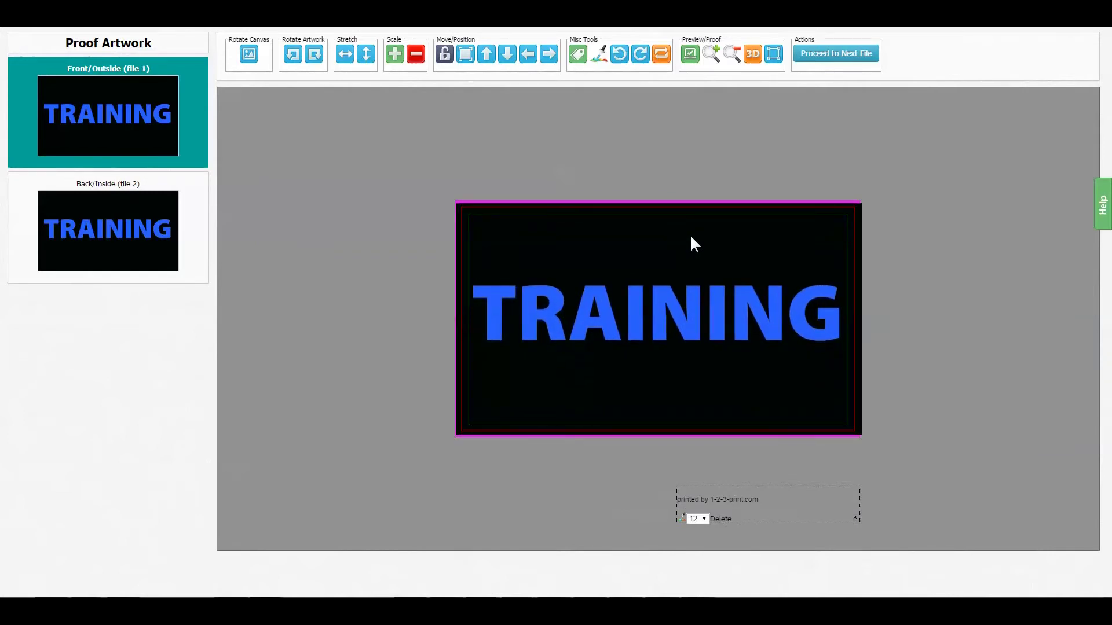
# - Change the front card's border/background colour to black (#000000)
pyautogui.click(599, 56)
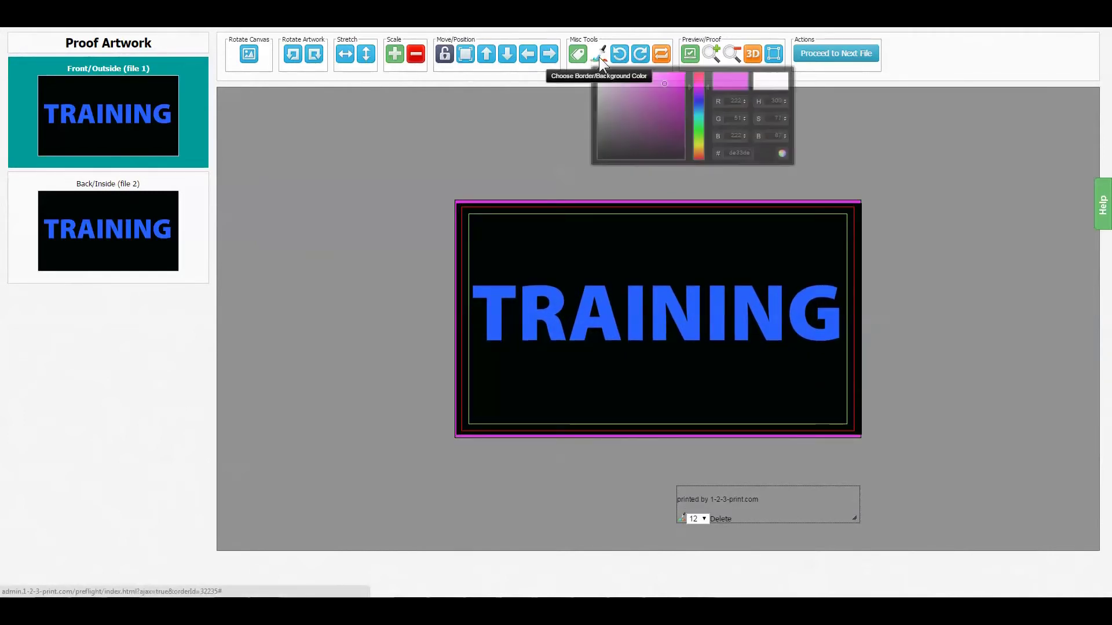
pyautogui.moveTo(664, 83); pyautogui.dragTo(684, 161)
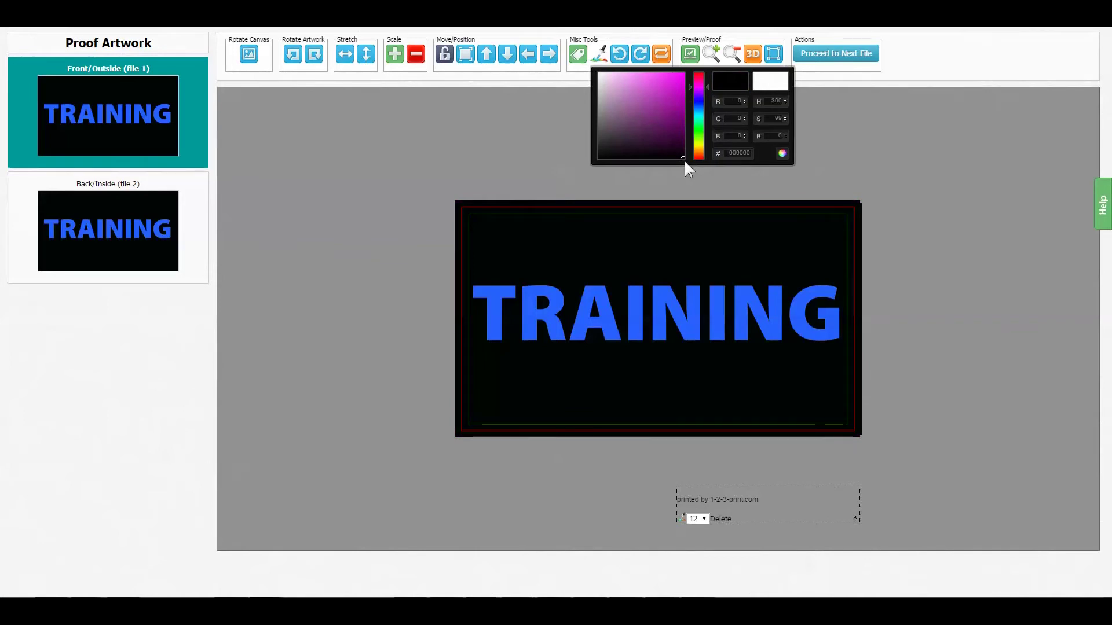
pyautogui.click(896, 220)
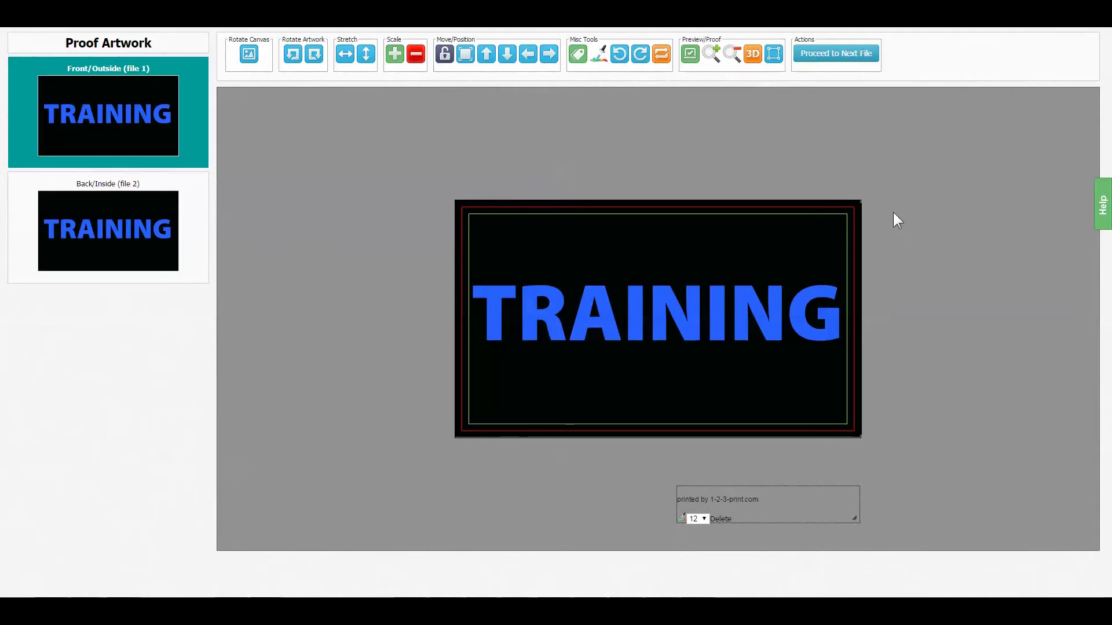
pyautogui.click(691, 53)
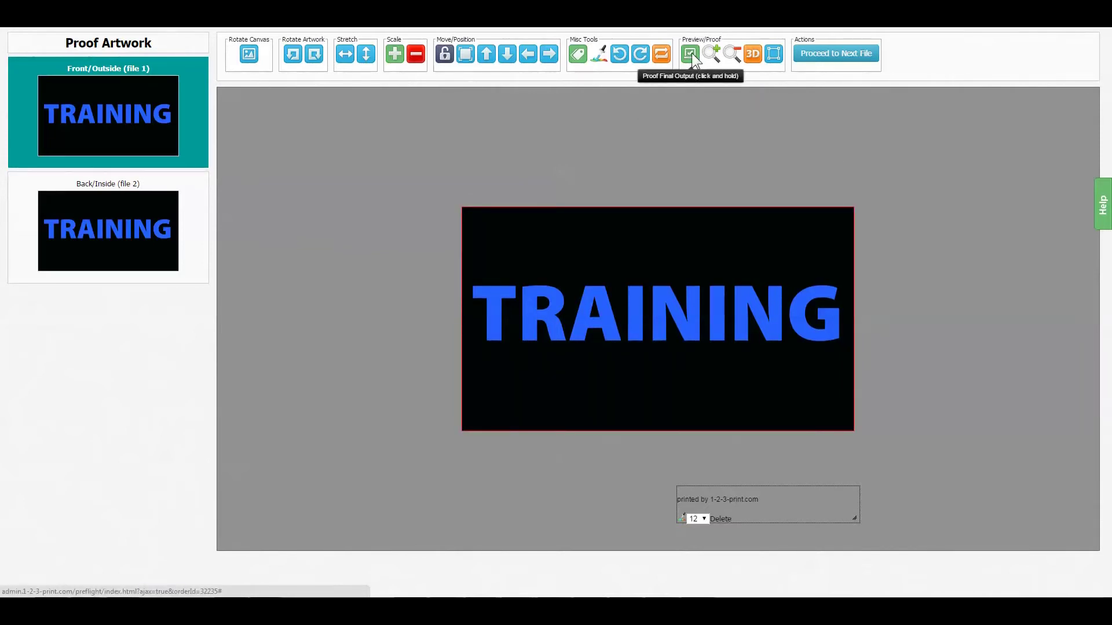
pyautogui.click(714, 56)
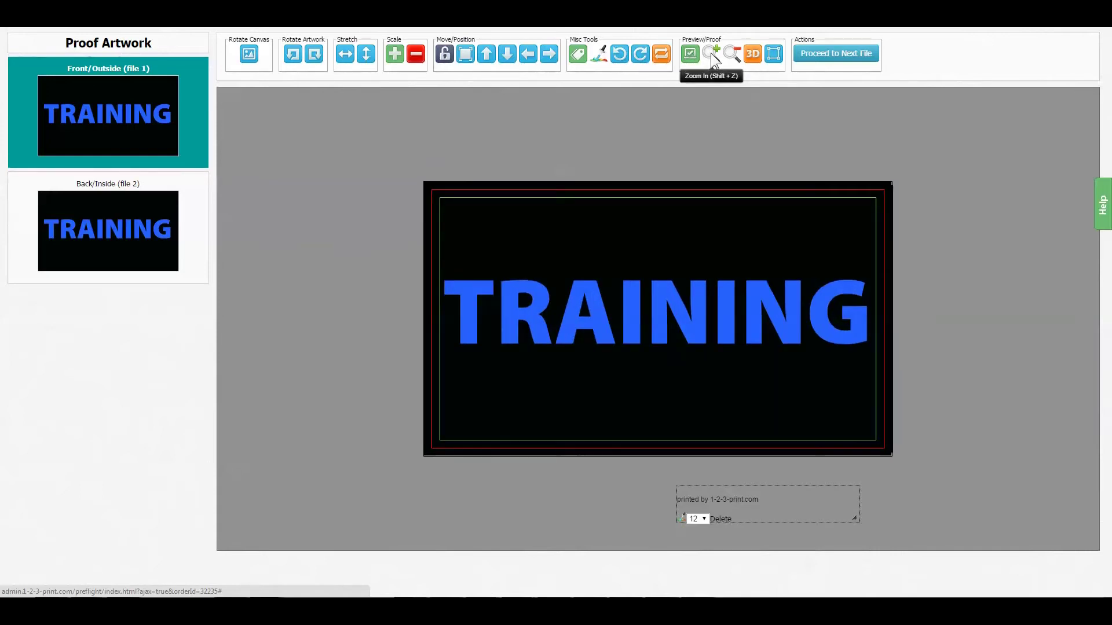
pyautogui.click(732, 58)
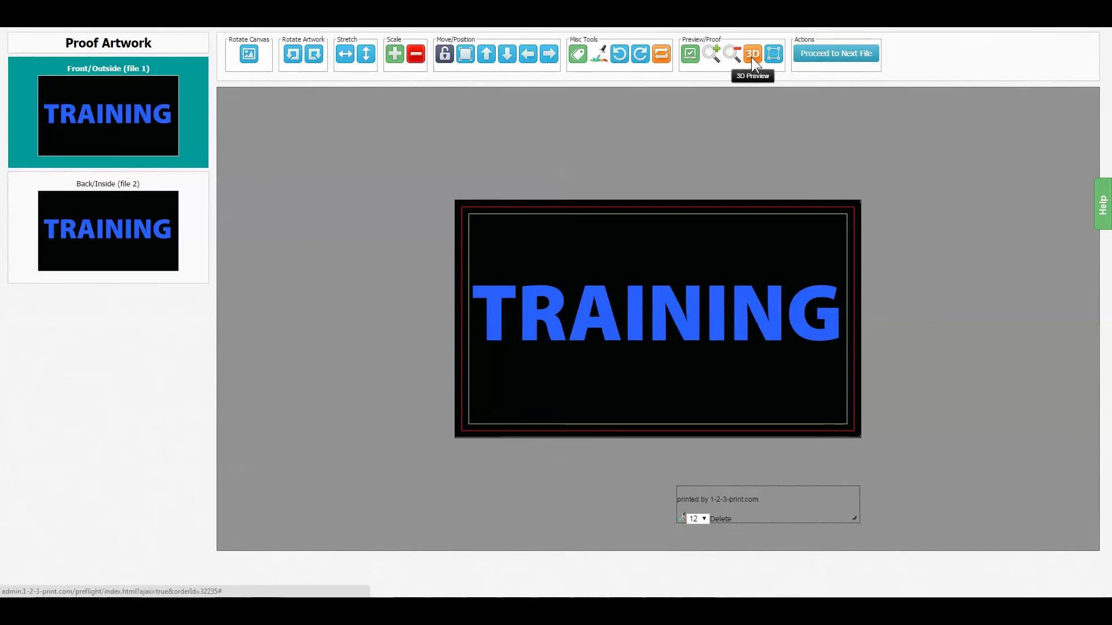
pyautogui.click(752, 56)
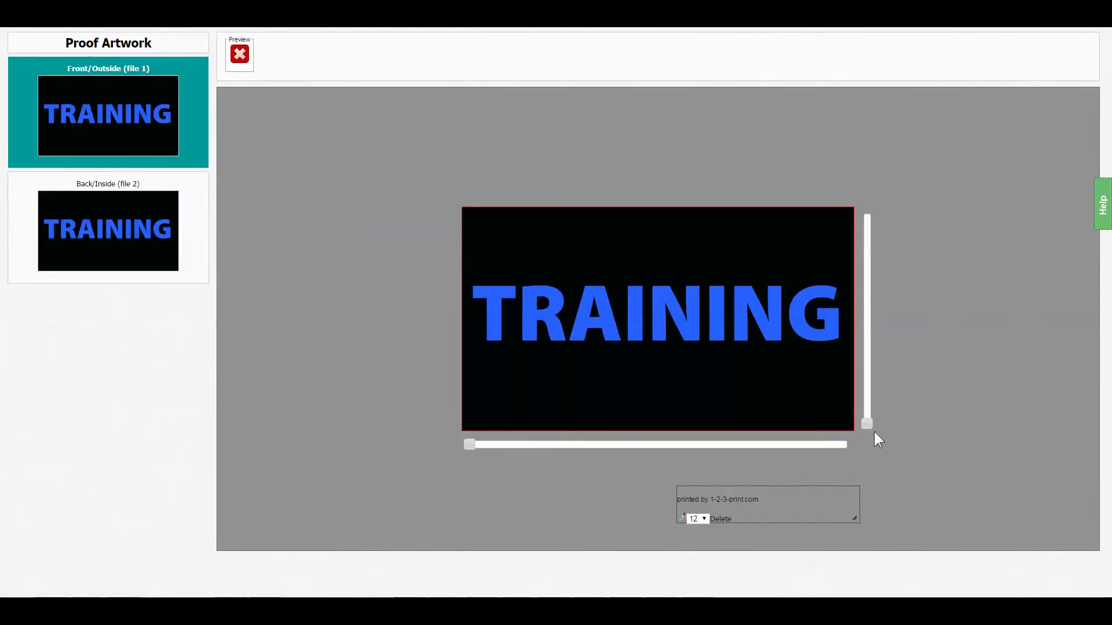
pyautogui.moveTo(872, 426); pyautogui.dragTo(877, 217)
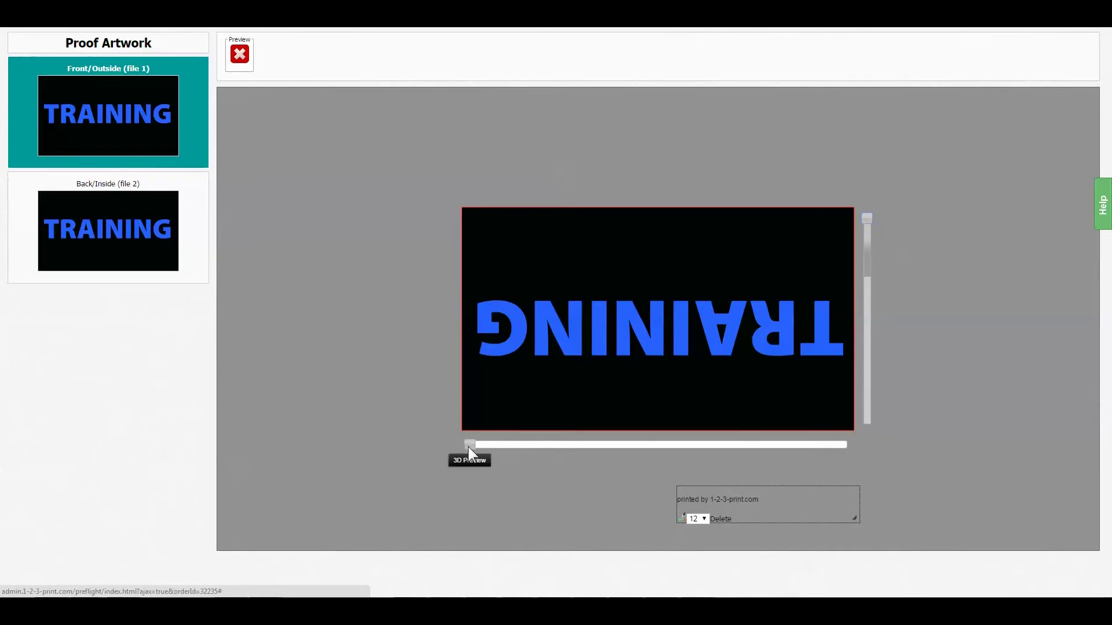
pyautogui.moveTo(468, 446); pyautogui.dragTo(843, 433)
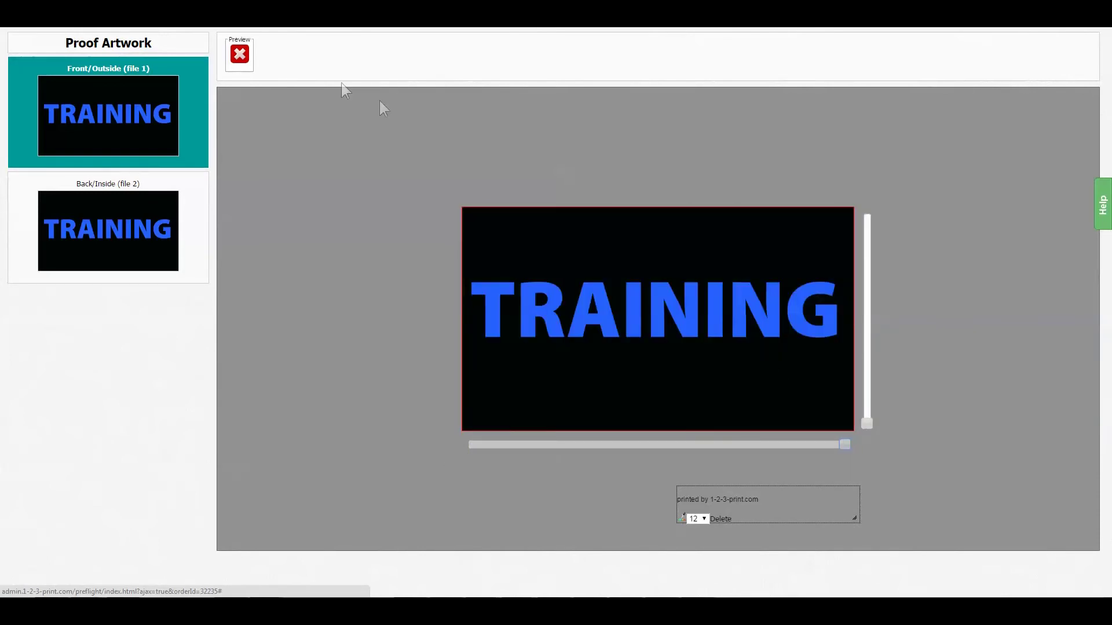
pyautogui.click(239, 55)
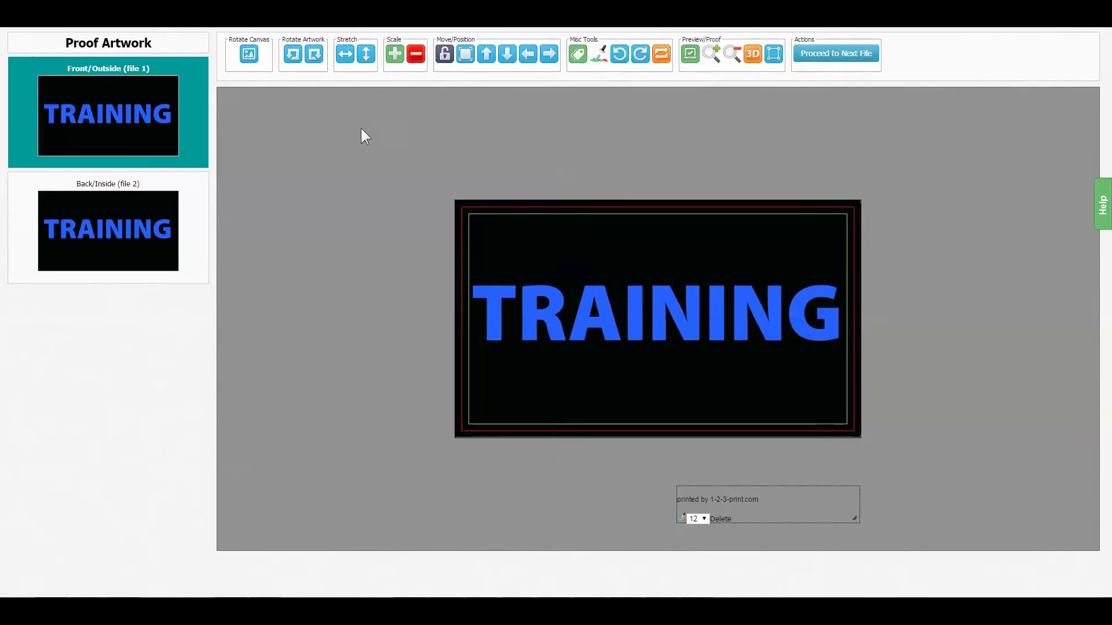
# - Give the back card a near-black (#120212) bleed background, then start generating the PDF
pyautogui.click(818, 54)
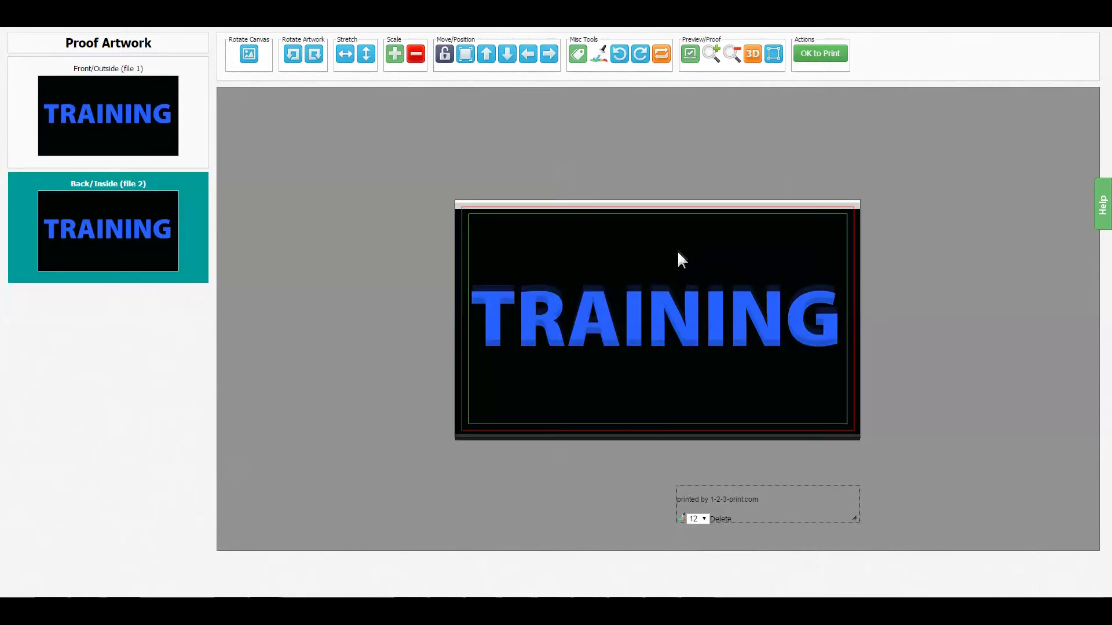
pyautogui.click(598, 52)
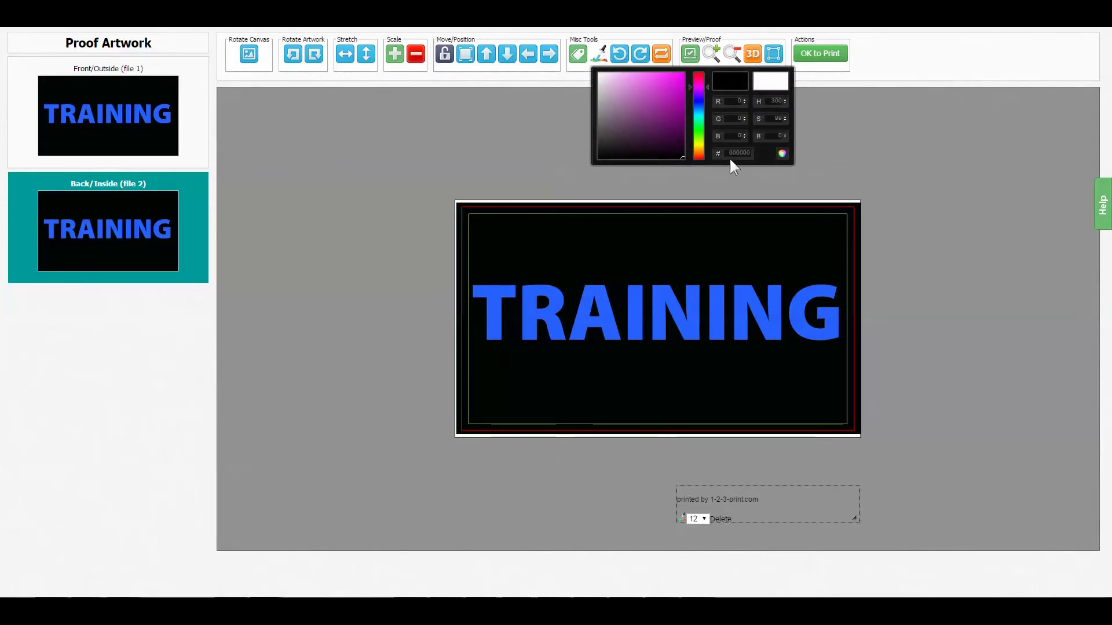
pyautogui.click(677, 154)
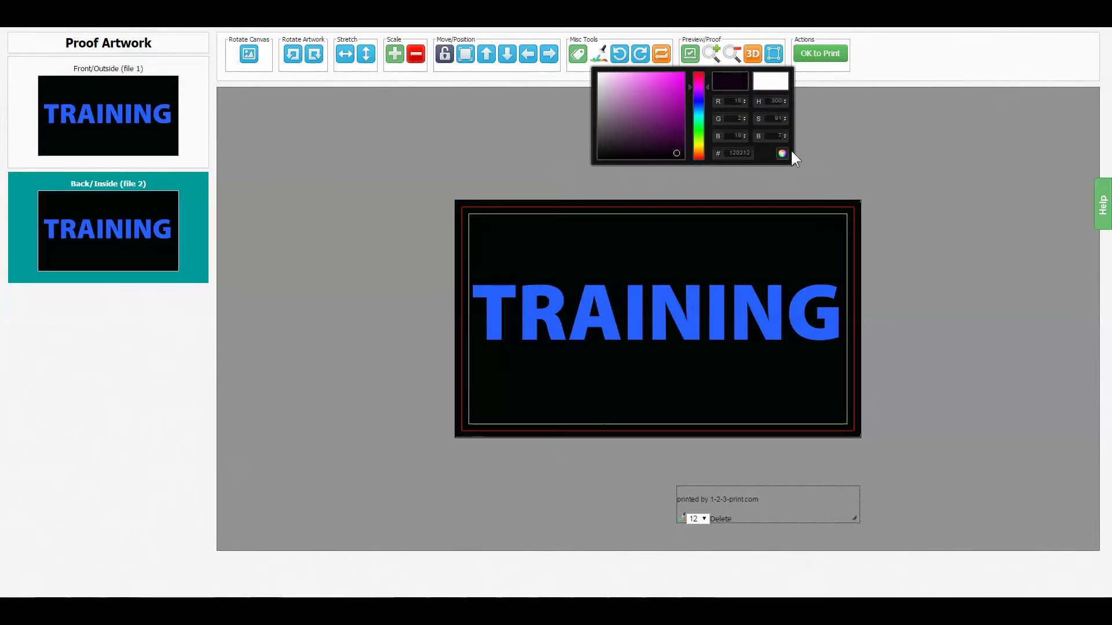
pyautogui.click(837, 158)
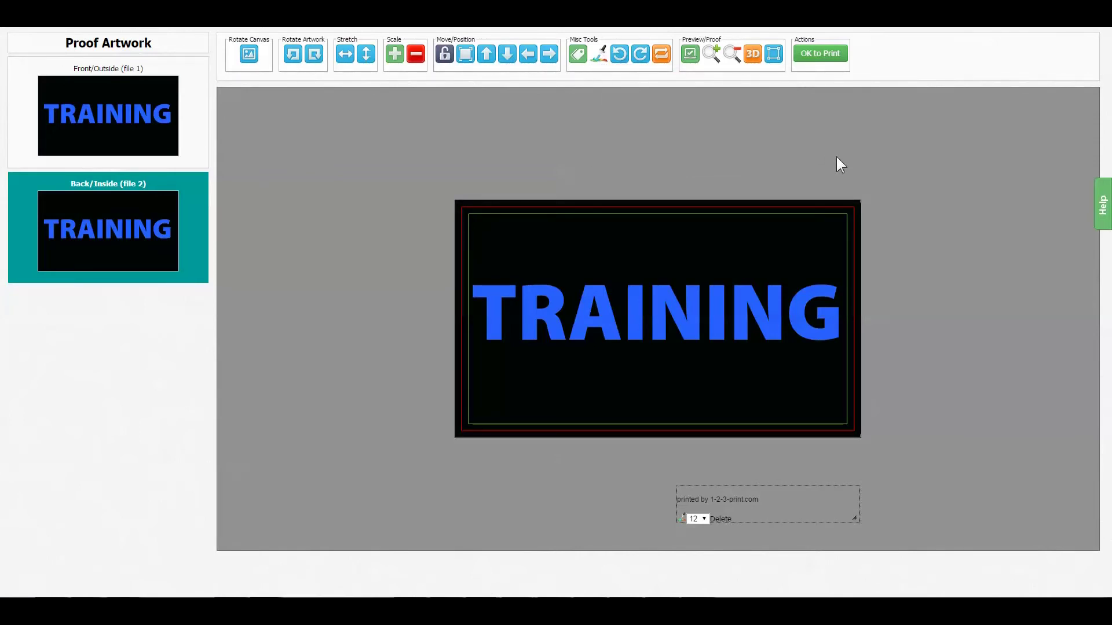
pyautogui.click(807, 55)
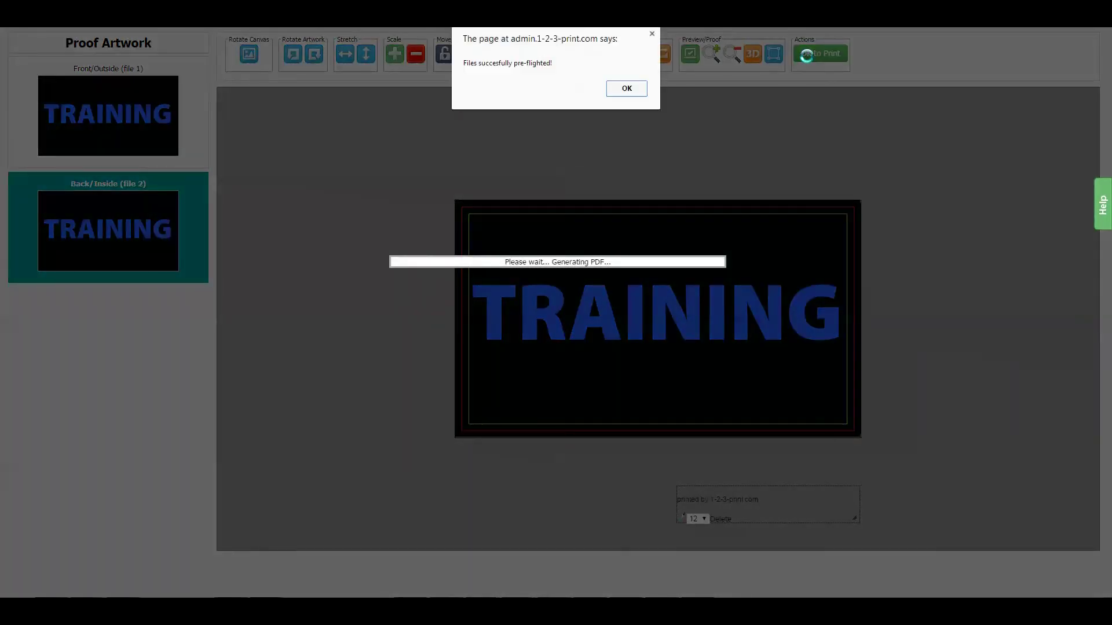
# - Acknowledge the 'Files successfully pre-flighted' message to return to the order page
pyautogui.click(630, 89)
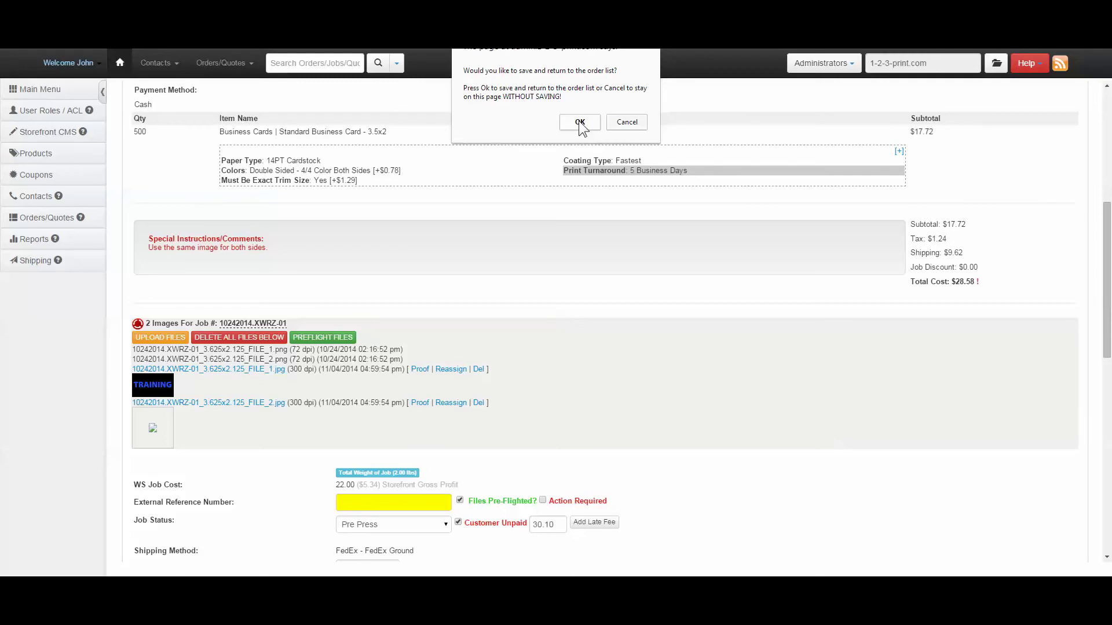
# - Decline returning to the order list and save the job while staying on the page
pyautogui.click(622, 122)
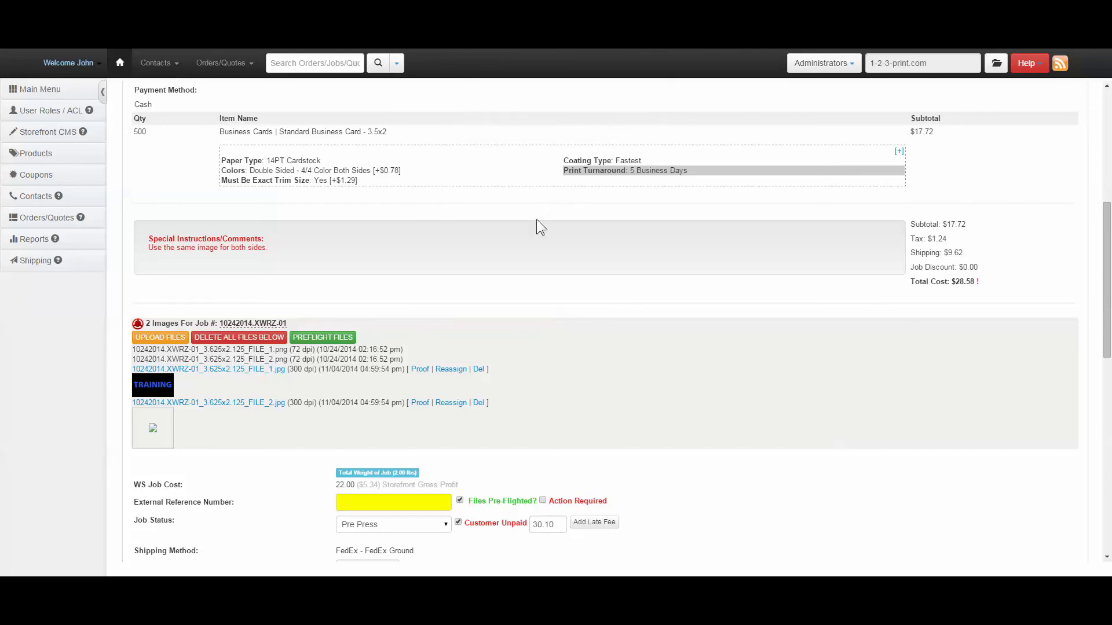
pyautogui.scroll(-2, 536, 219)
pyautogui.scroll(-8, 223, 235)
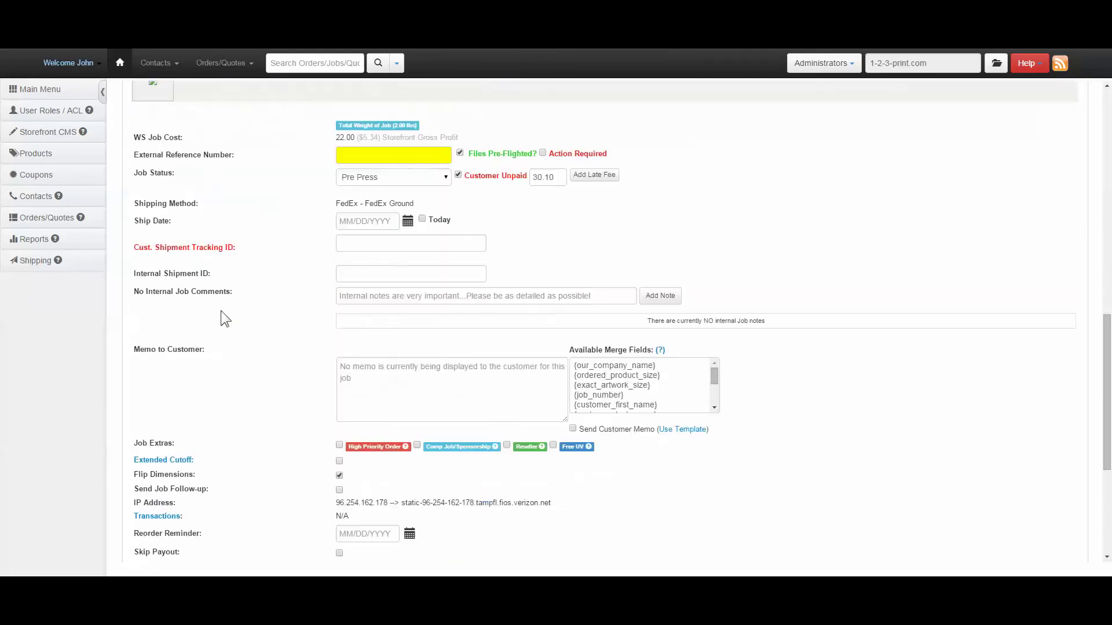
pyautogui.click(495, 350)
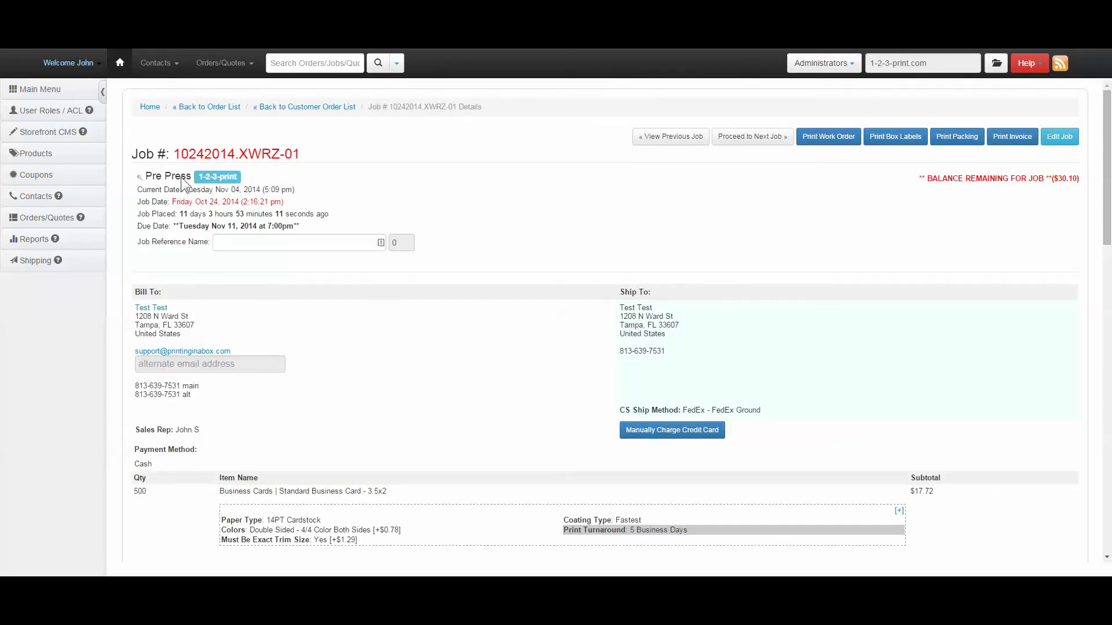
# - Switch to job 10242014.XWRZ-03 and start preflighting its files
pyautogui.scroll(-5, 174, 181)
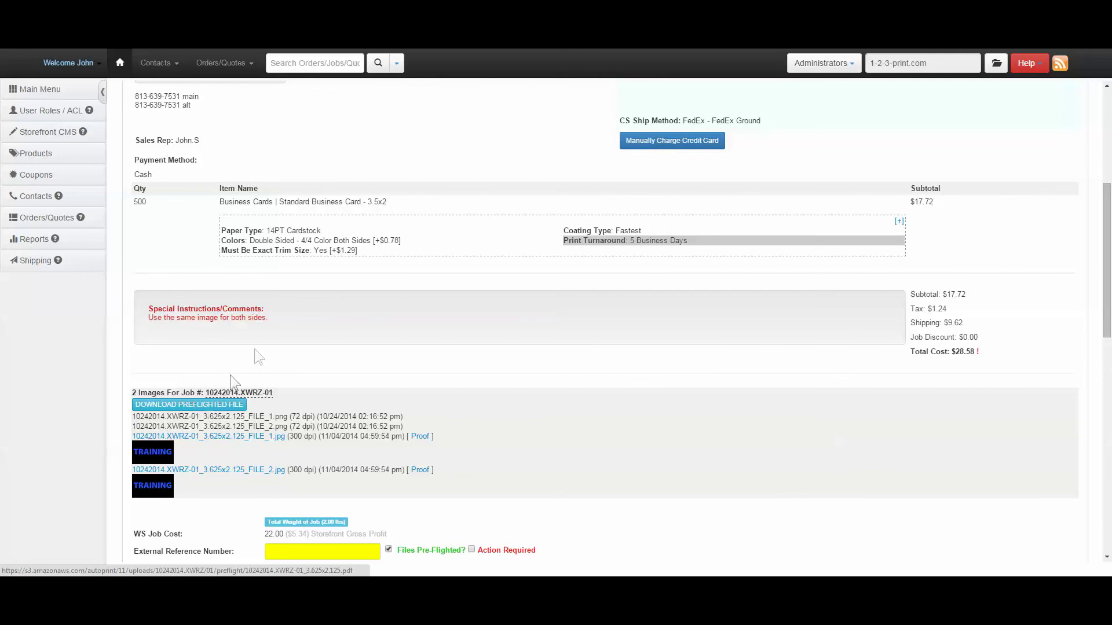
pyautogui.hotkey('ctrl', 'Tab')
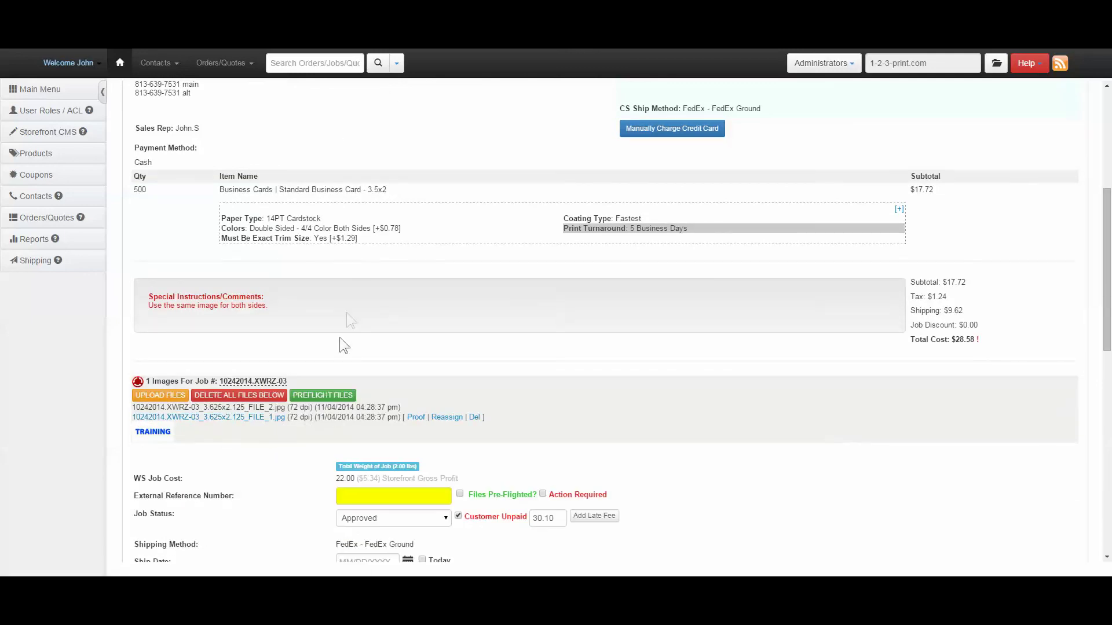
pyautogui.click(321, 394)
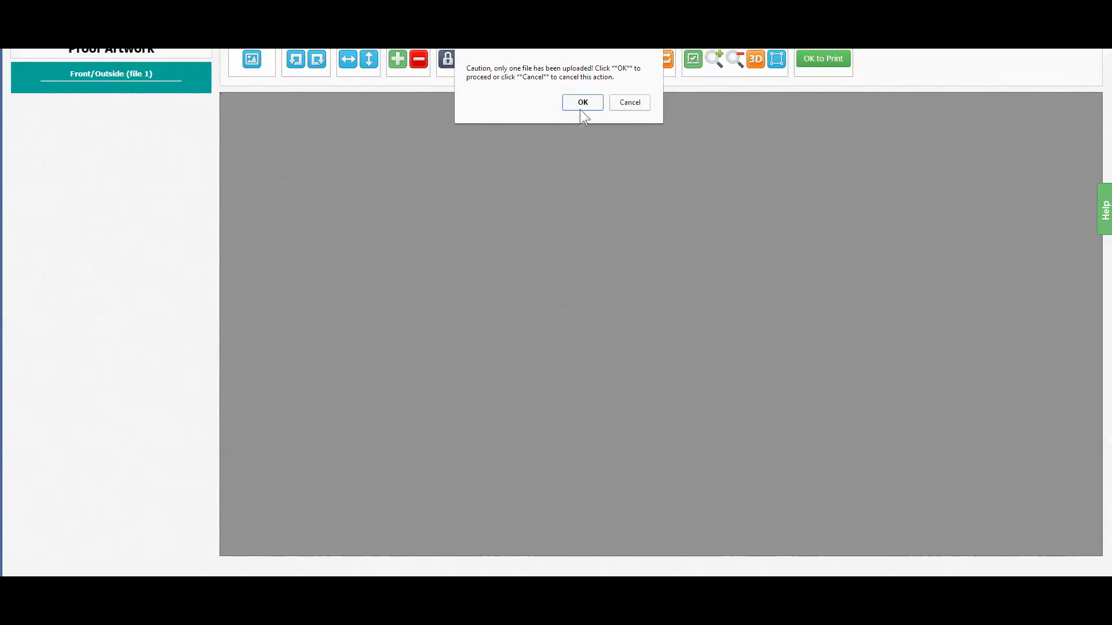
# - Proceed despite the single uploaded file, accept the CMYK conversion, and open the Preflight 101 guide
pyautogui.click(582, 104)
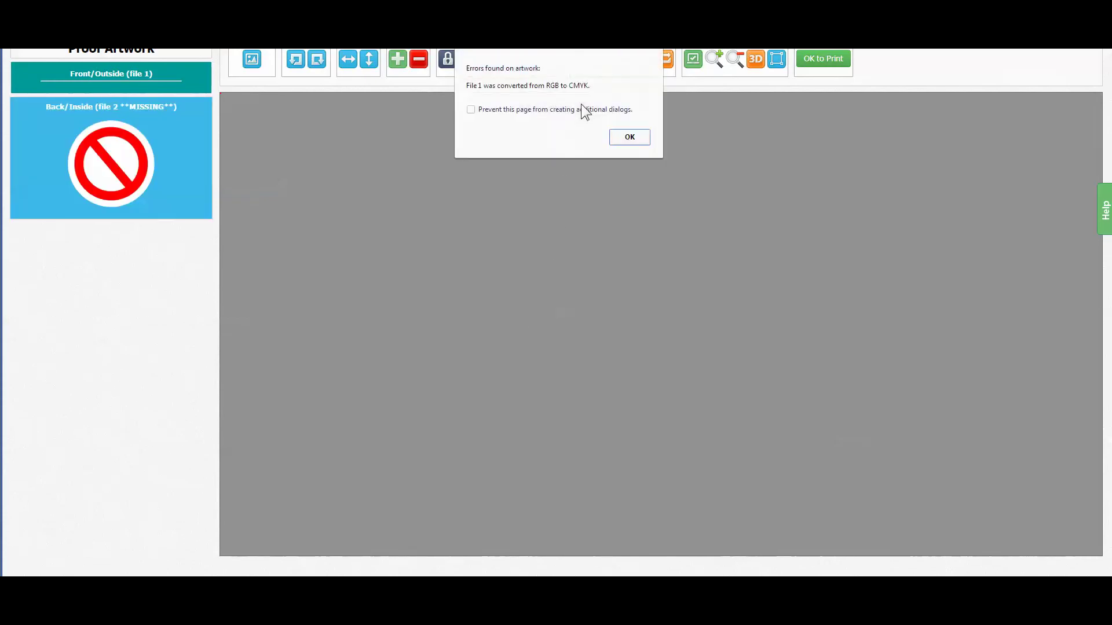
pyautogui.click(629, 138)
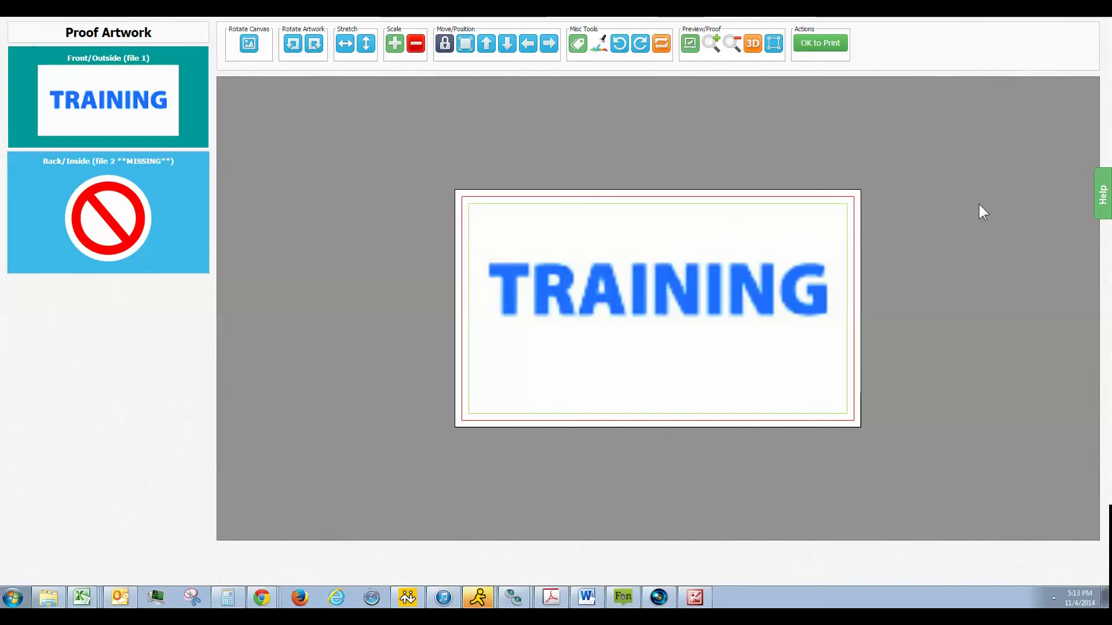
pyautogui.click(1096, 203)
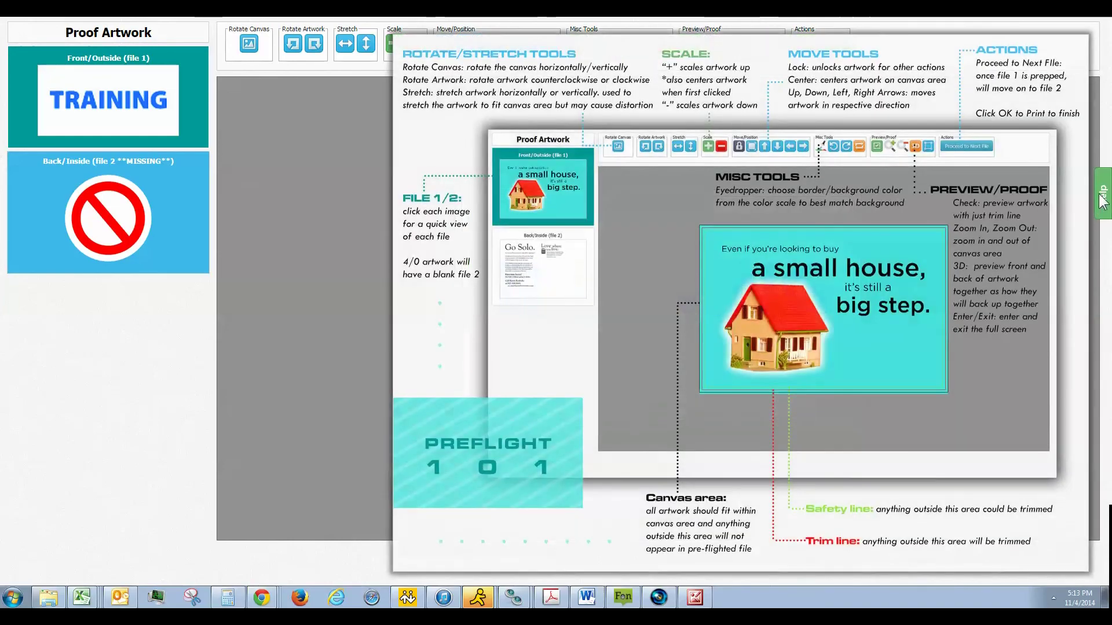